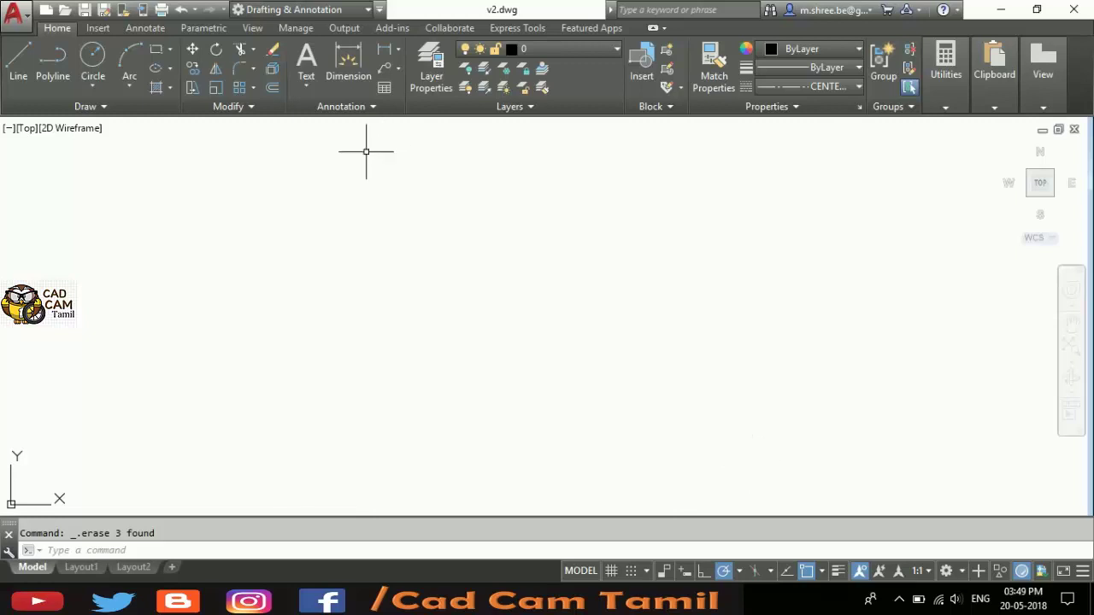
- Draw a multiline text box across the upper left of the empty drawing
left_click(314, 120)
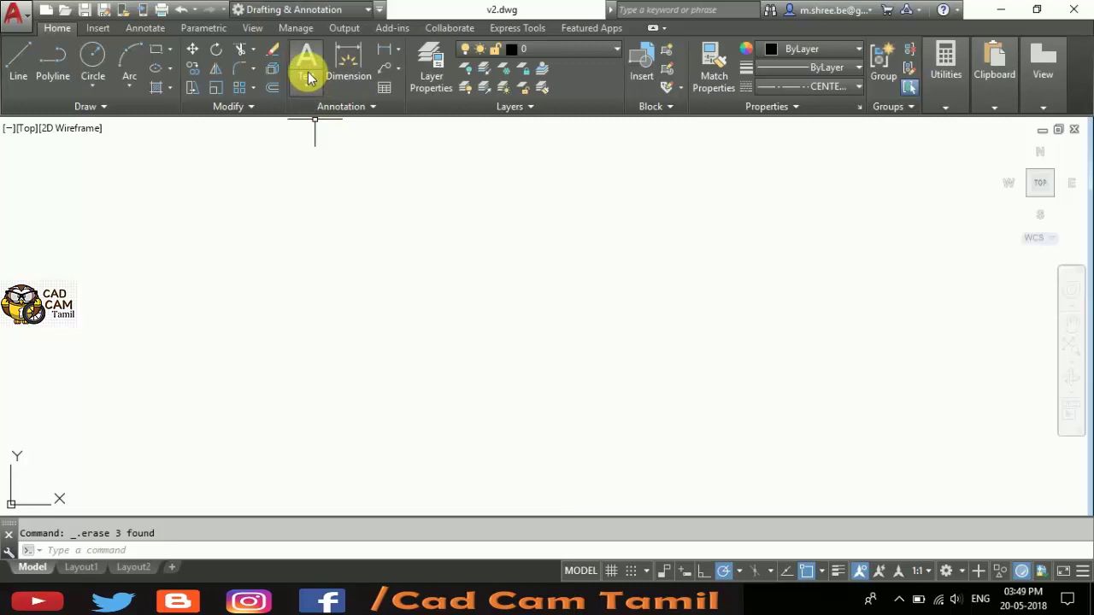
left_click(306, 83)
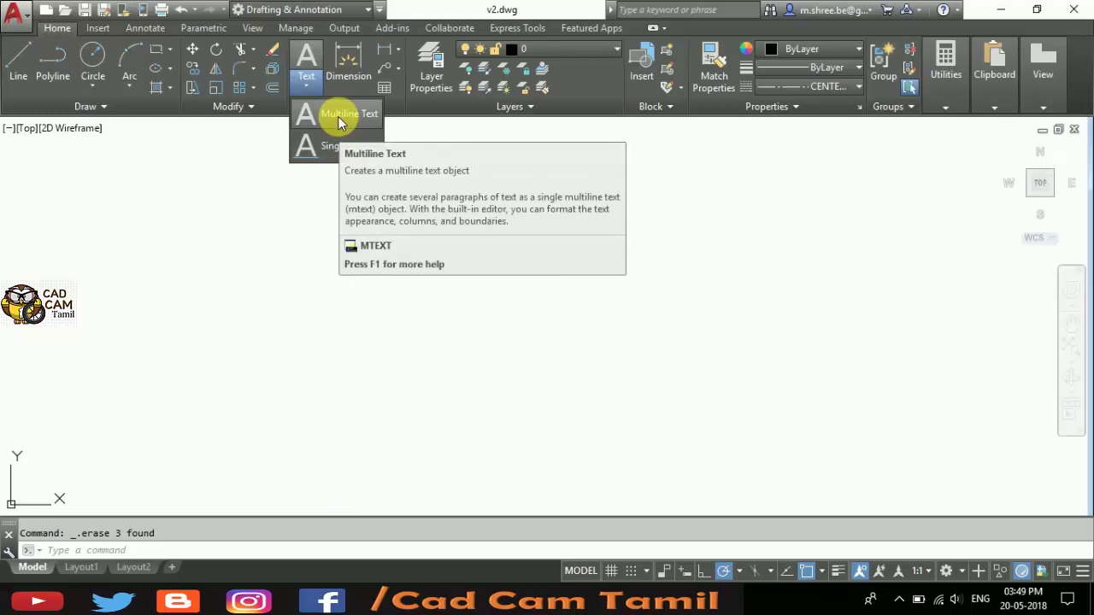
left_click(340, 123)
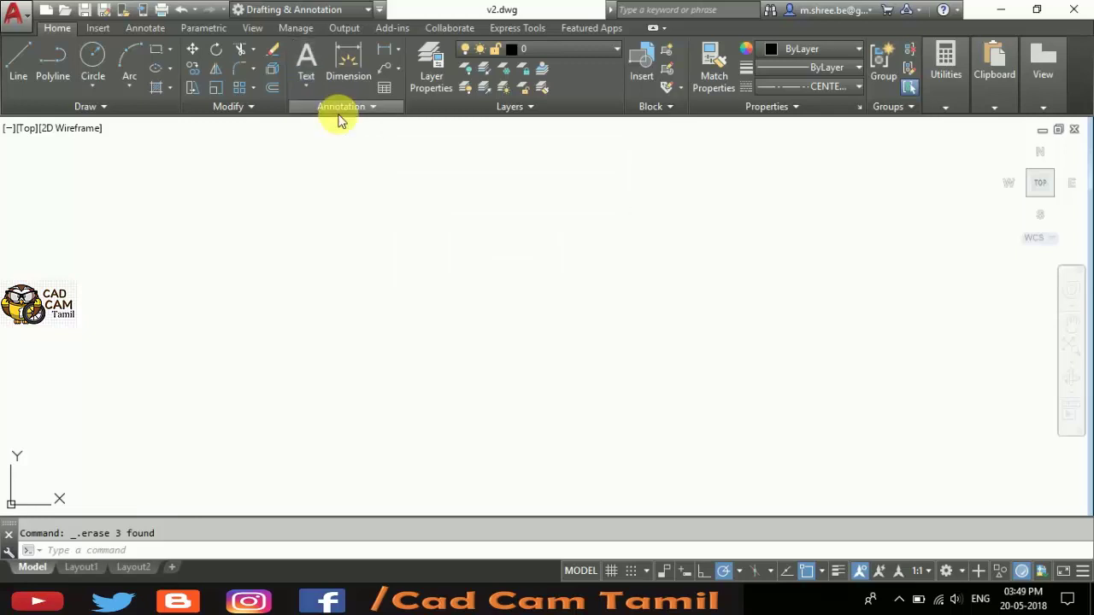
left_click(244, 190)
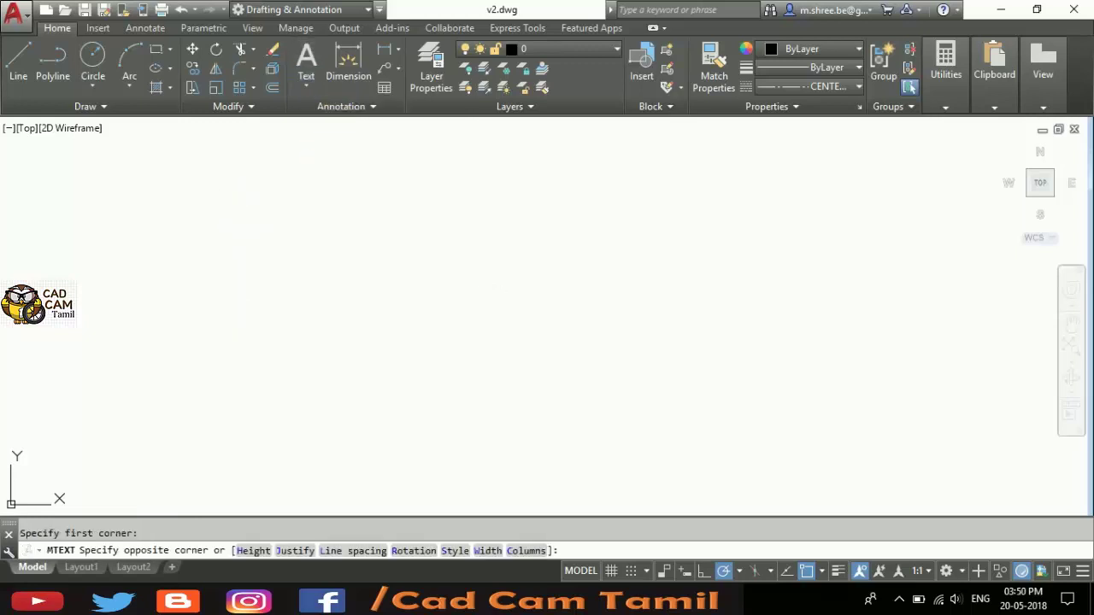
left_click(745, 224)
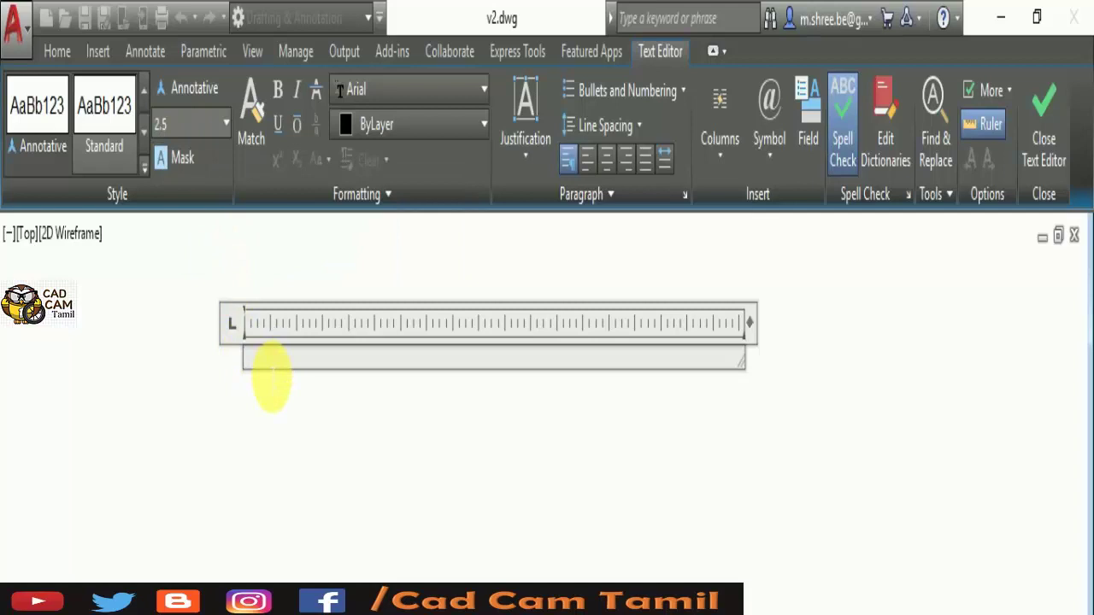
- Type 'Cad Cam tamil' and set its text height to 4
type("Cad Cam tamil")
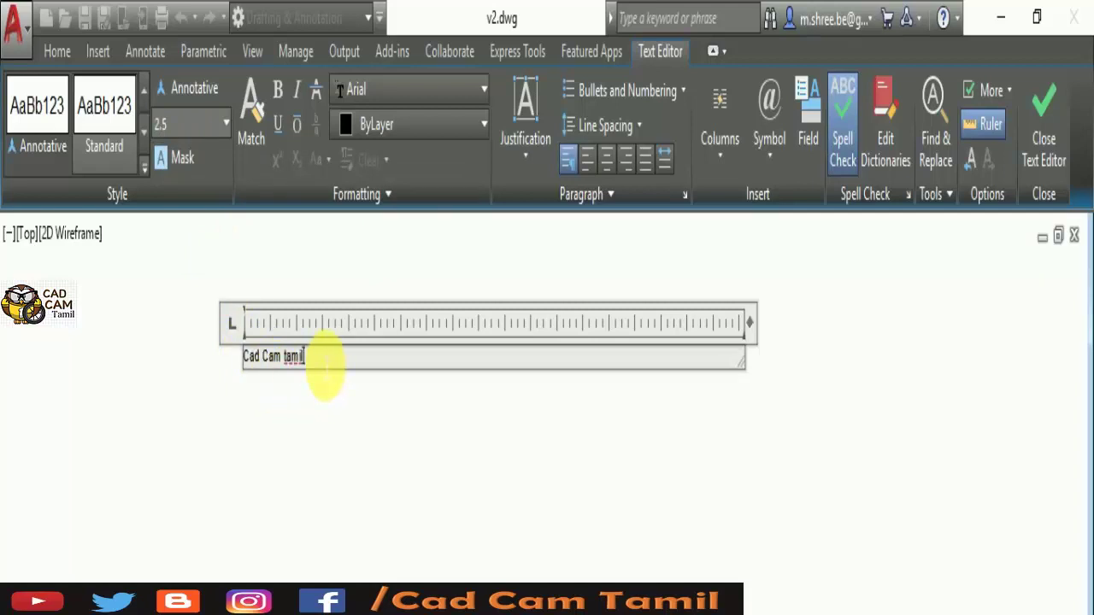
left_click_drag(323, 366, 175, 347)
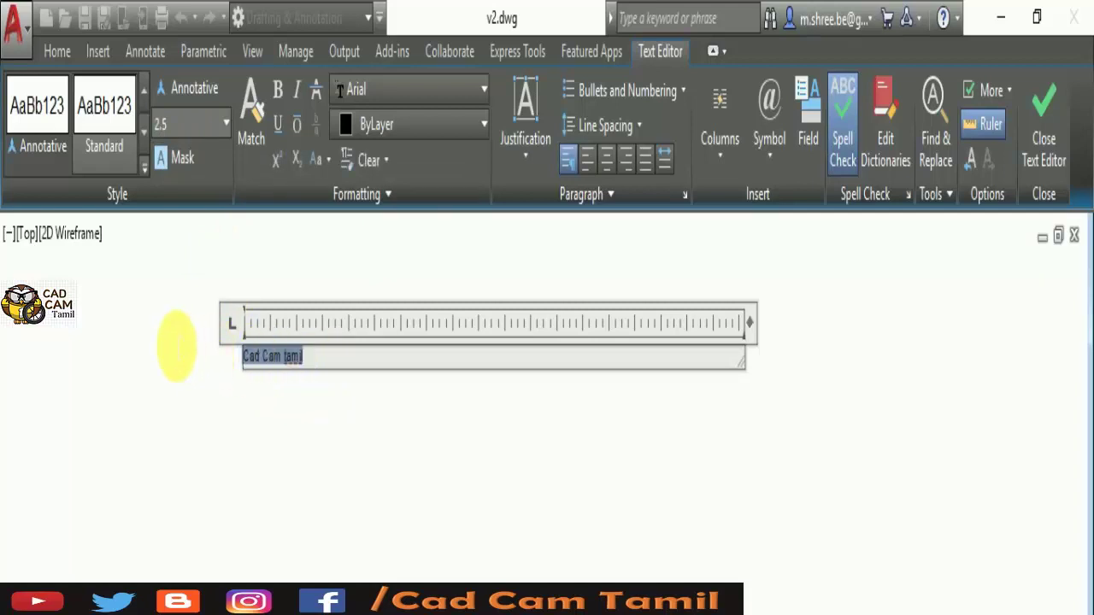
left_click(214, 137)
type("4")
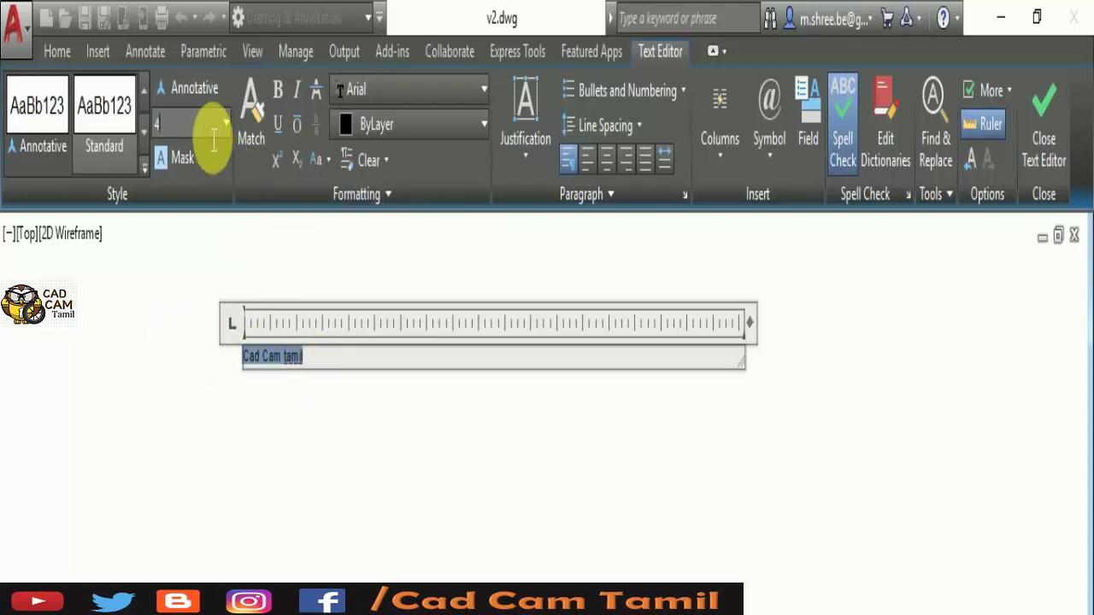
key("Return")
- Make the text bold, struck through, underlined and overlined
left_click(296, 91)
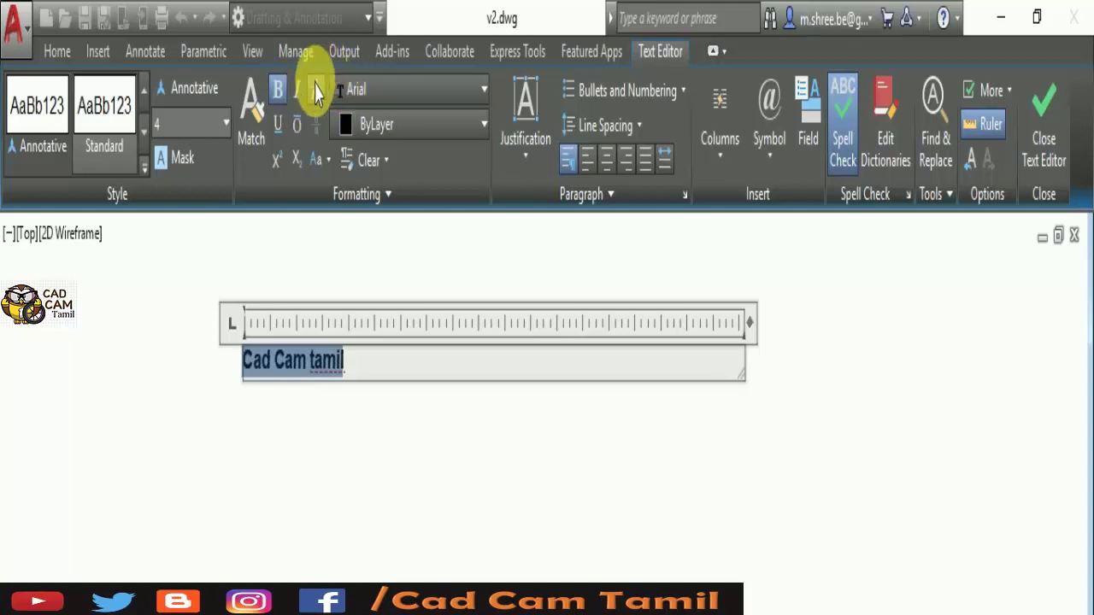
left_click(314, 90)
left_click(278, 122)
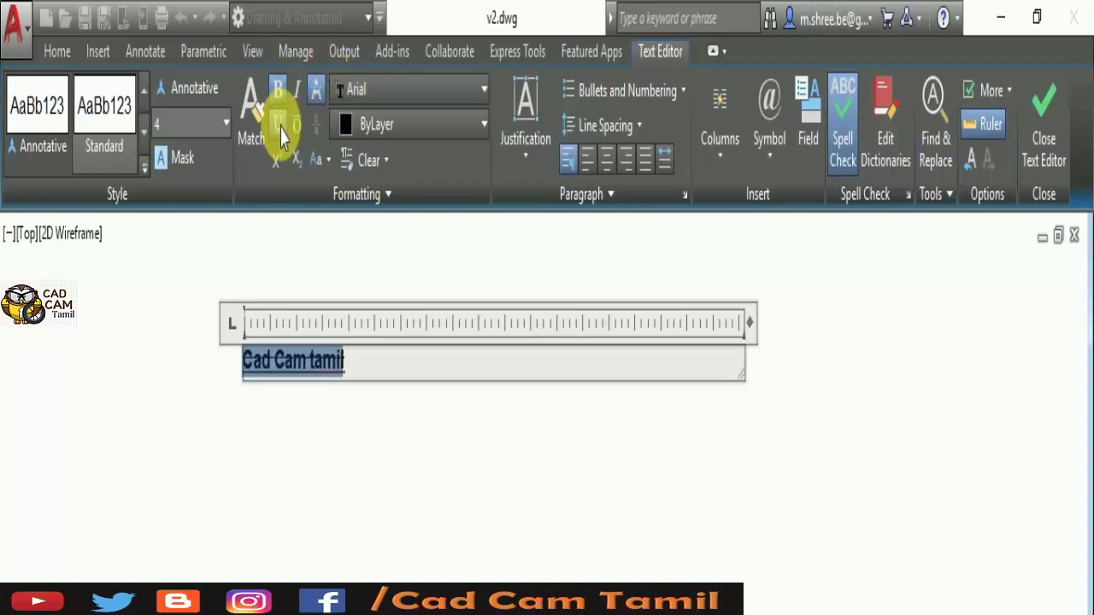
left_click(296, 126)
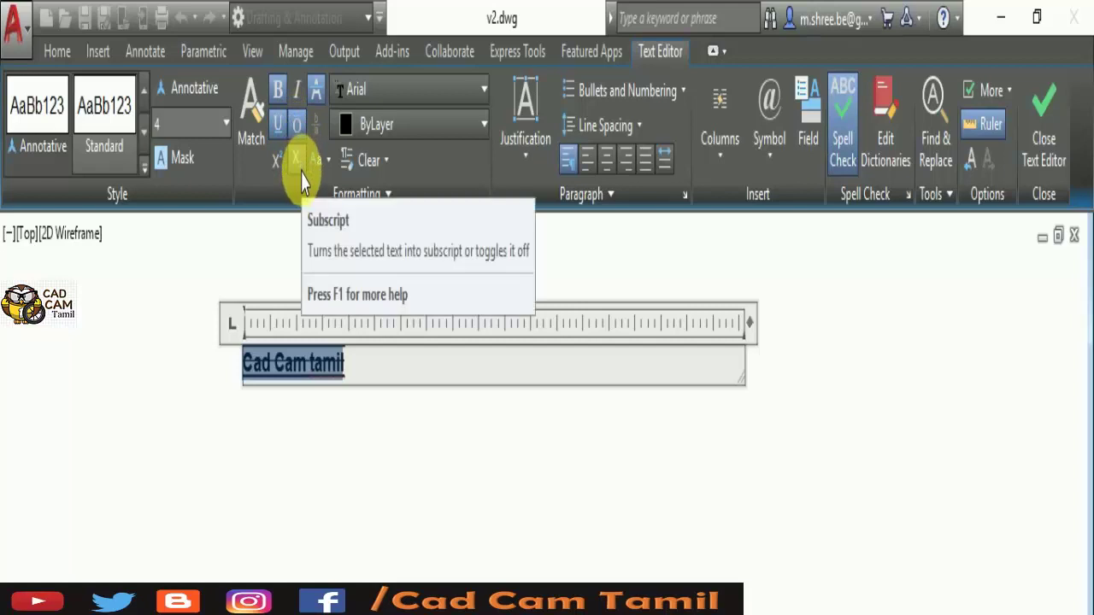
left_click(412, 127)
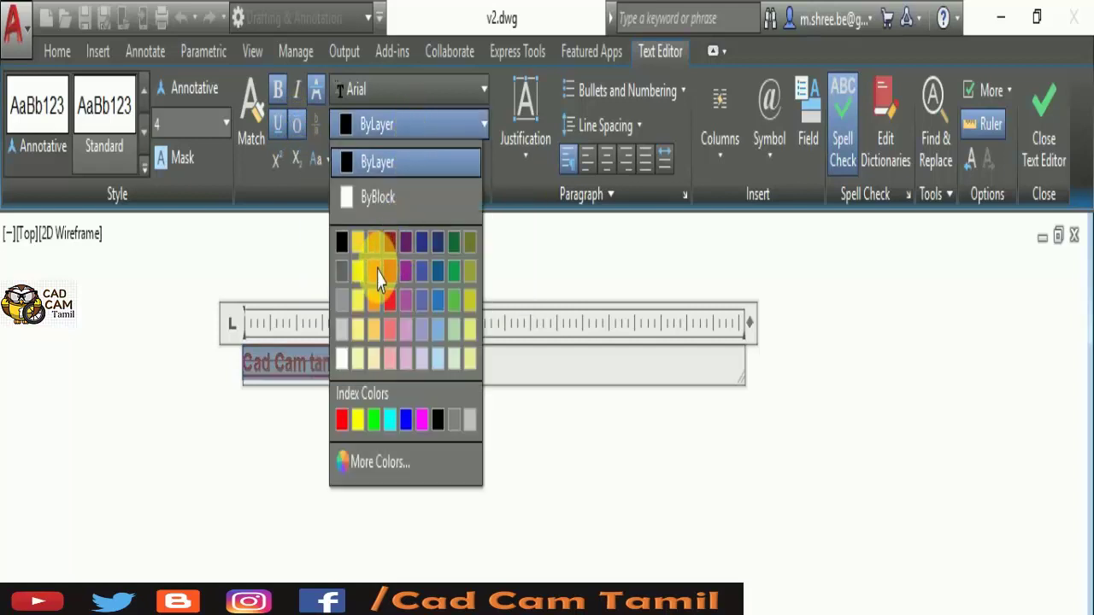
- Colour the 'Cad Cam tamil' text orange (242,103,34)
left_click(381, 274)
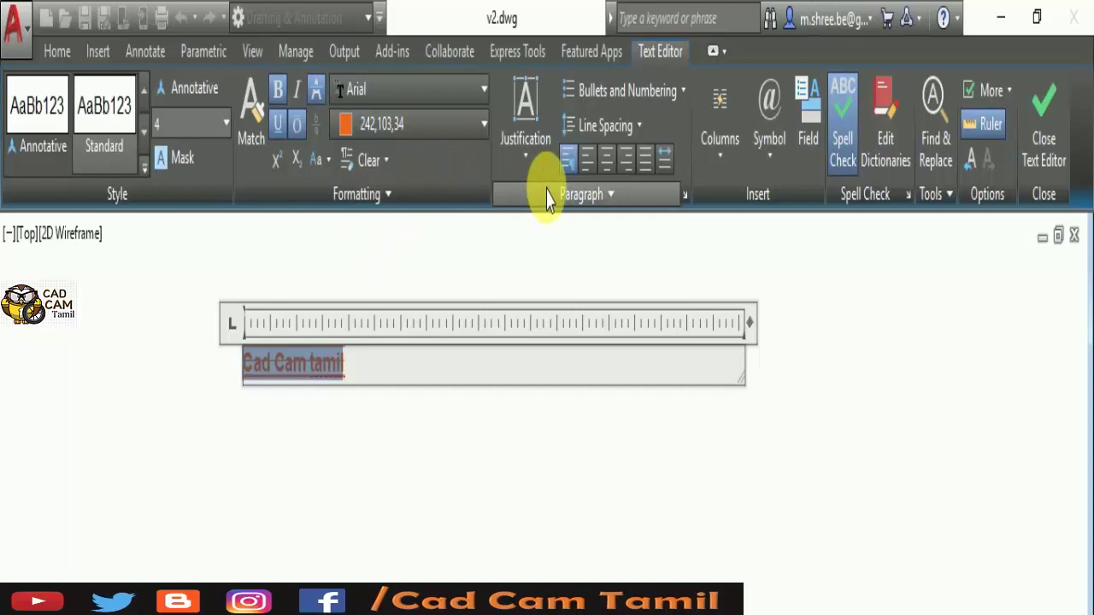
left_click(772, 153)
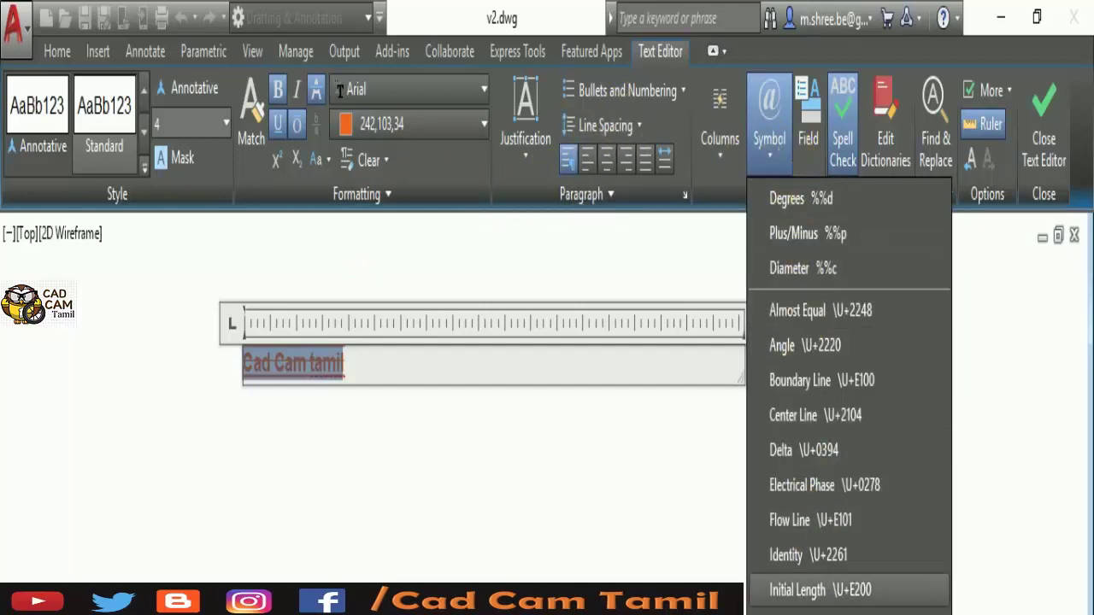
left_click(709, 182)
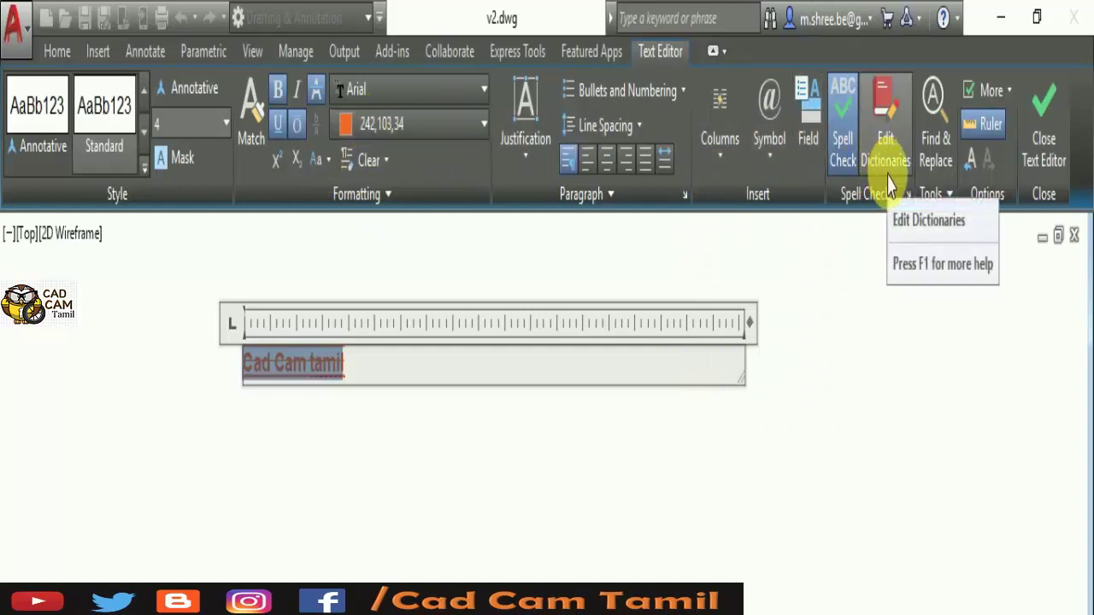
- Close the text editor so the orange text is placed in the drawing
left_click(958, 359)
scroll(219, 324, "up", 2)
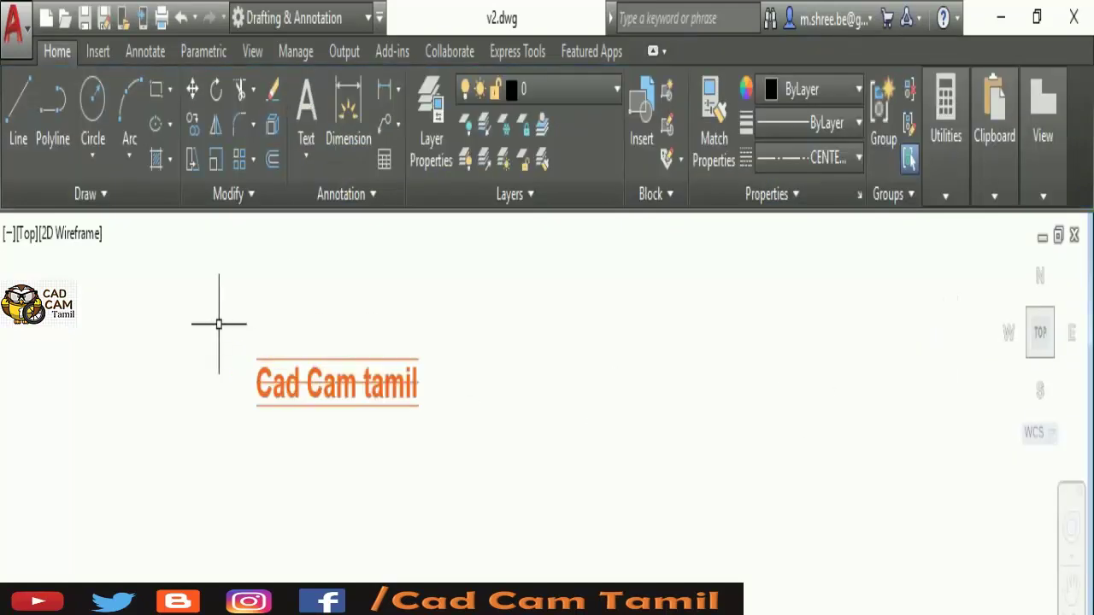
scroll(219, 324, "up", 1)
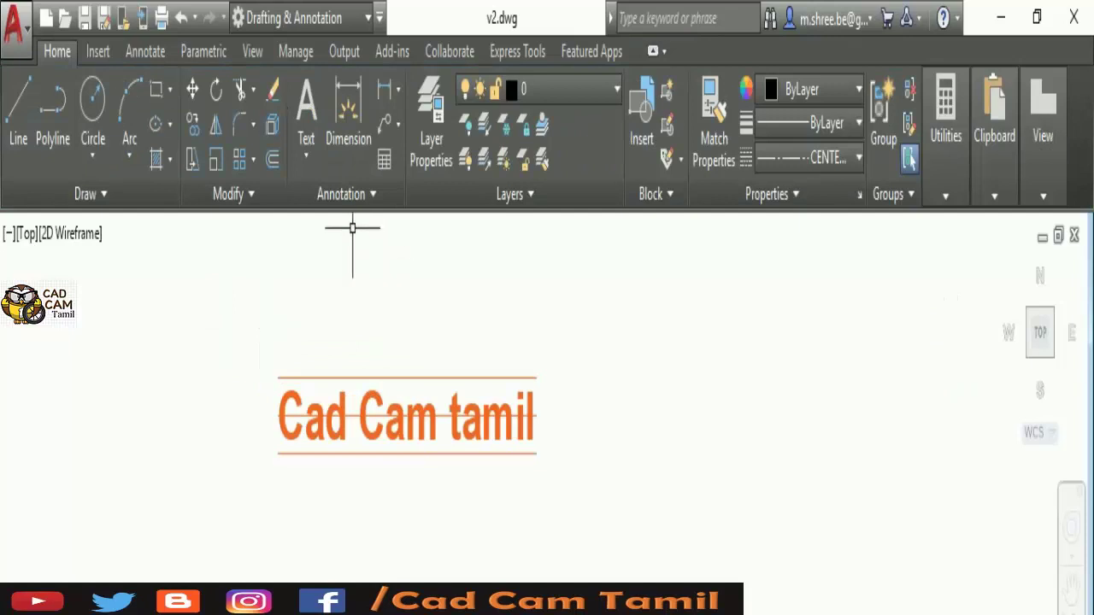
left_click(306, 86)
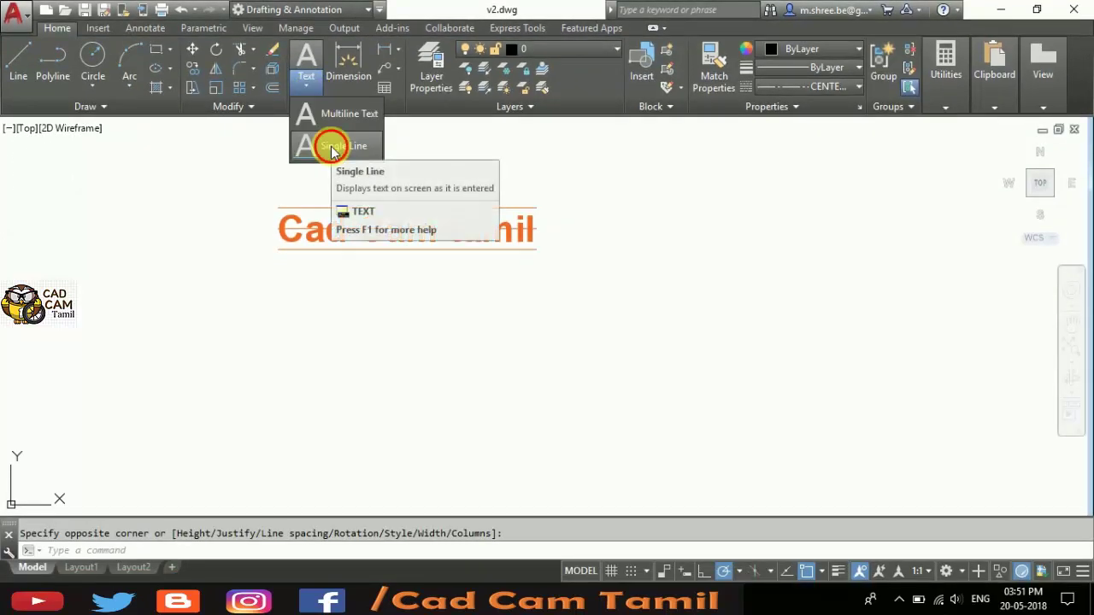
- Start left-justified single-line text below the orange text, with height picked on screen and 0° rotation
left_click(331, 147)
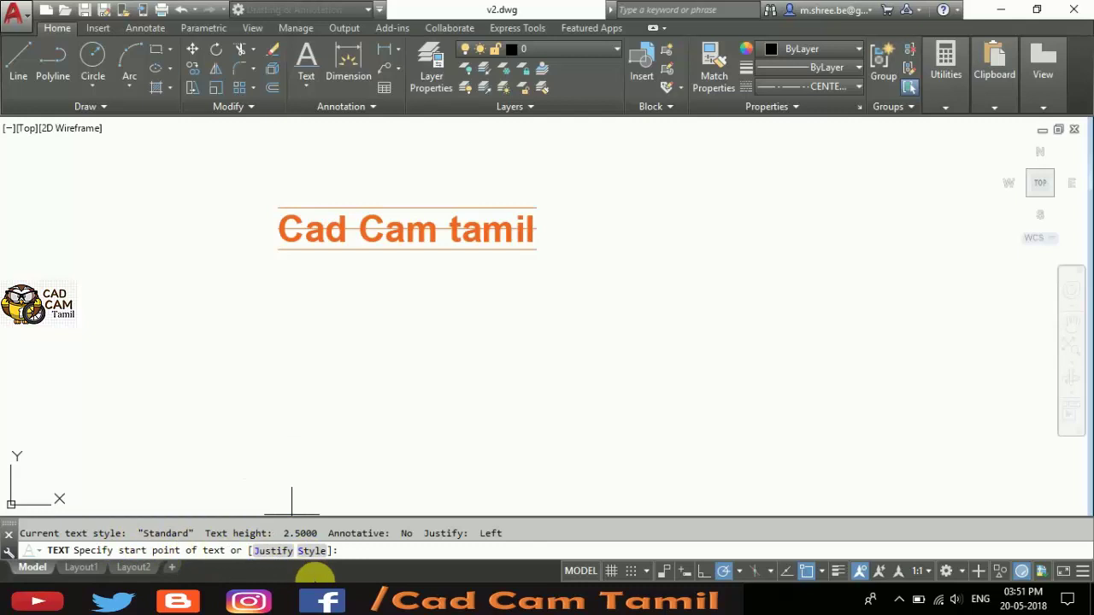
left_click(311, 550)
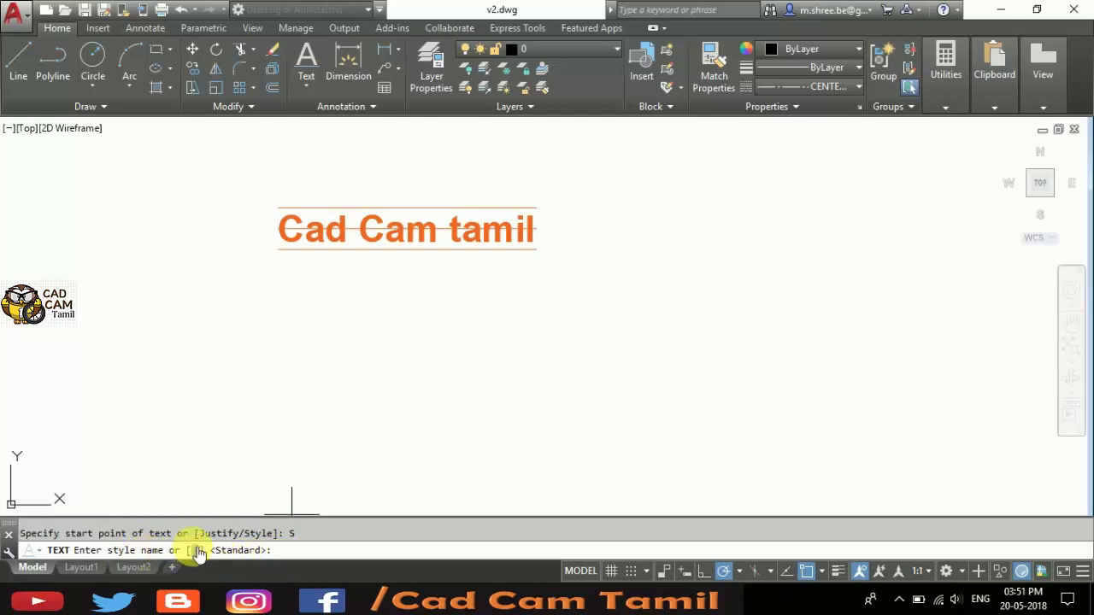
left_click(195, 550)
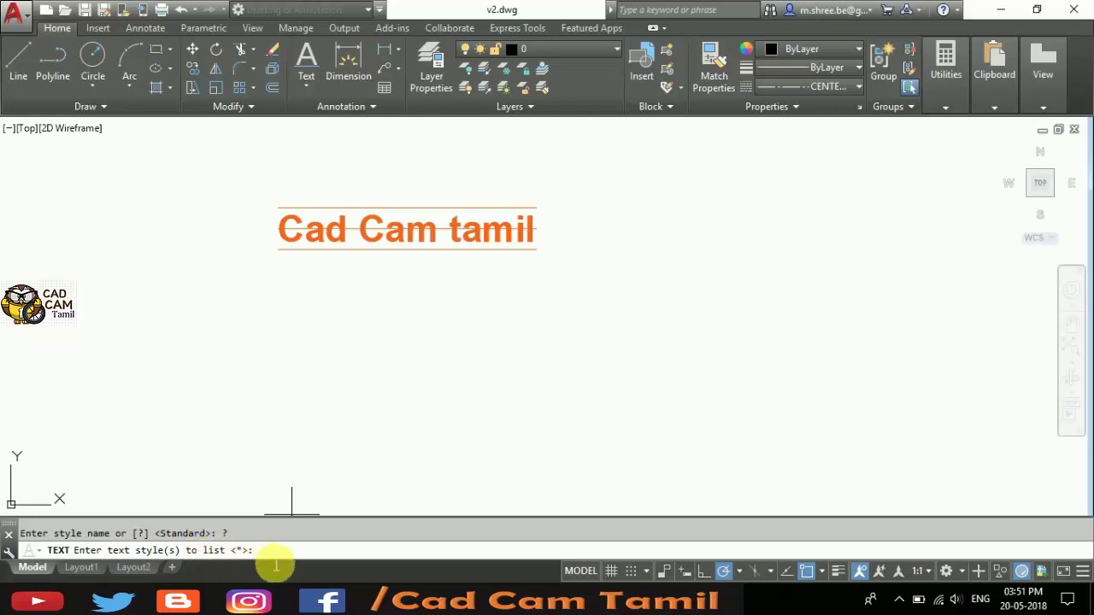
key("Return")
key("Return")
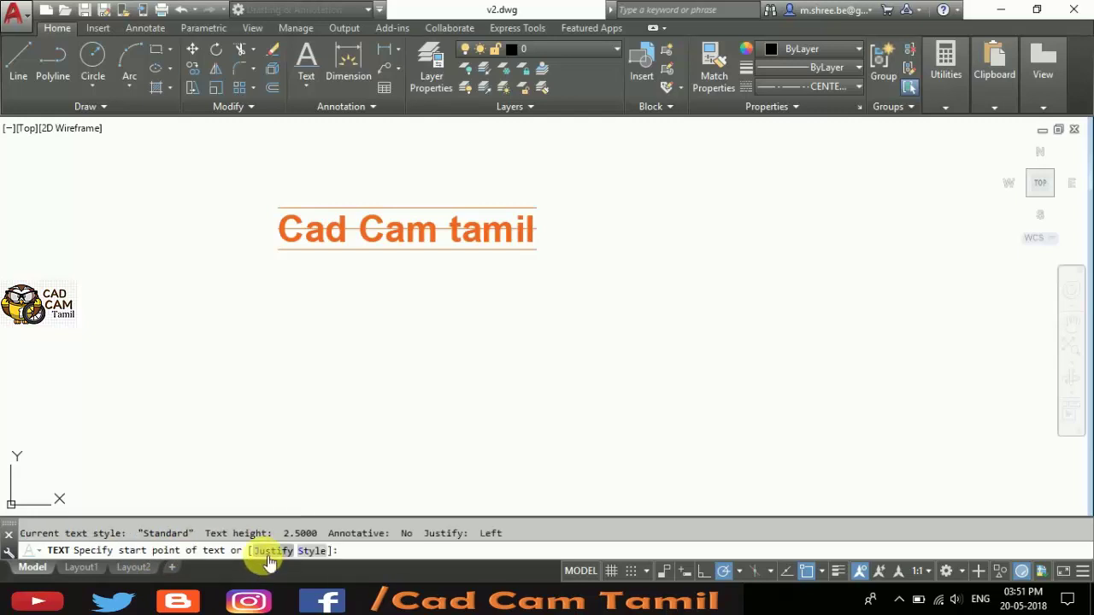
left_click(272, 550)
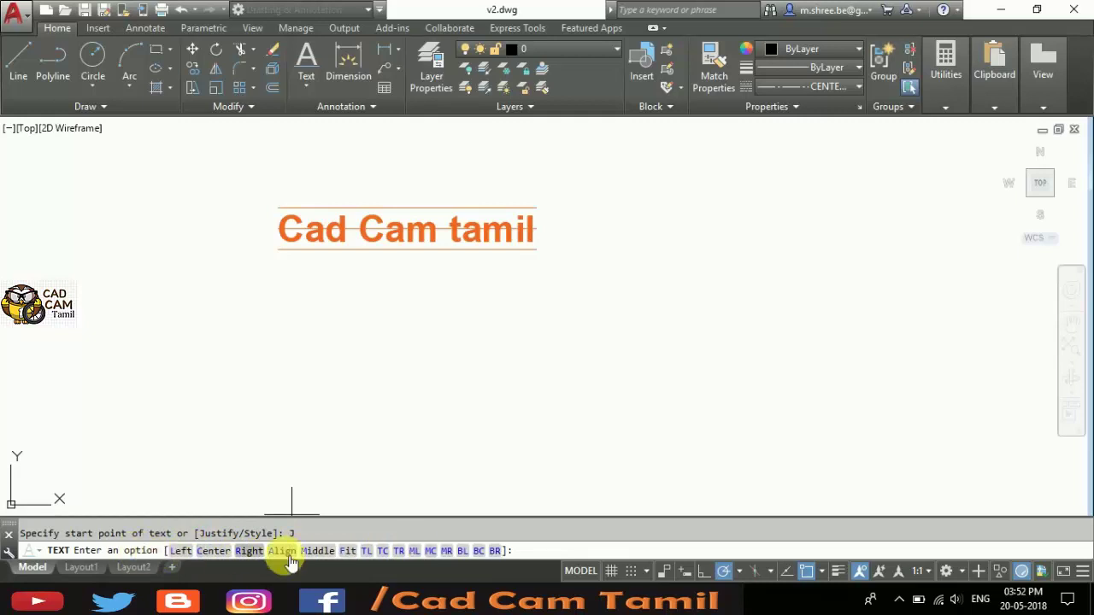
left_click(181, 552)
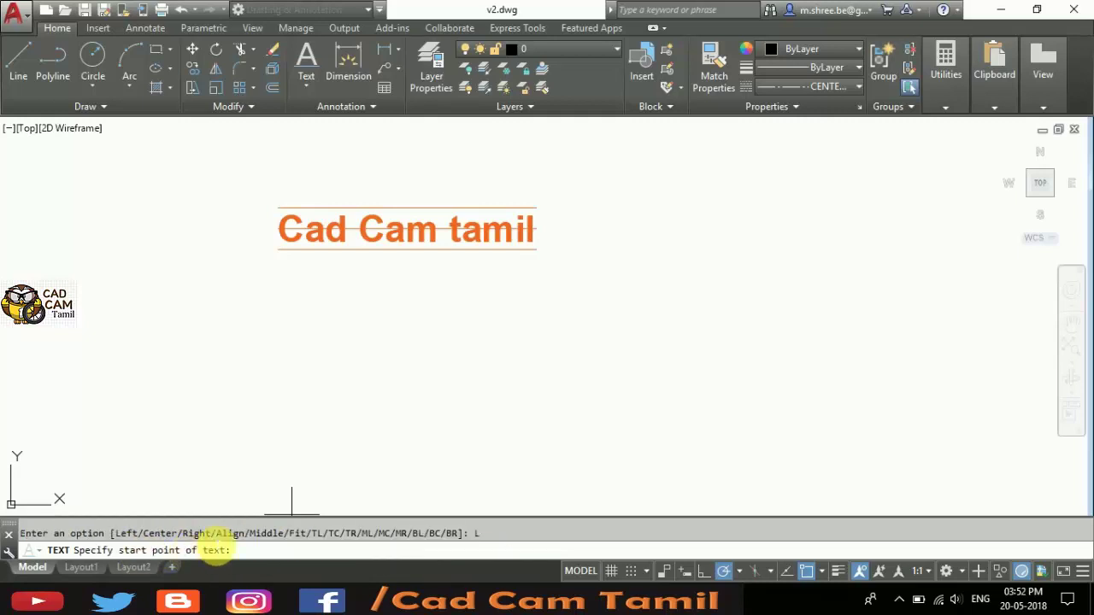
left_click(275, 295)
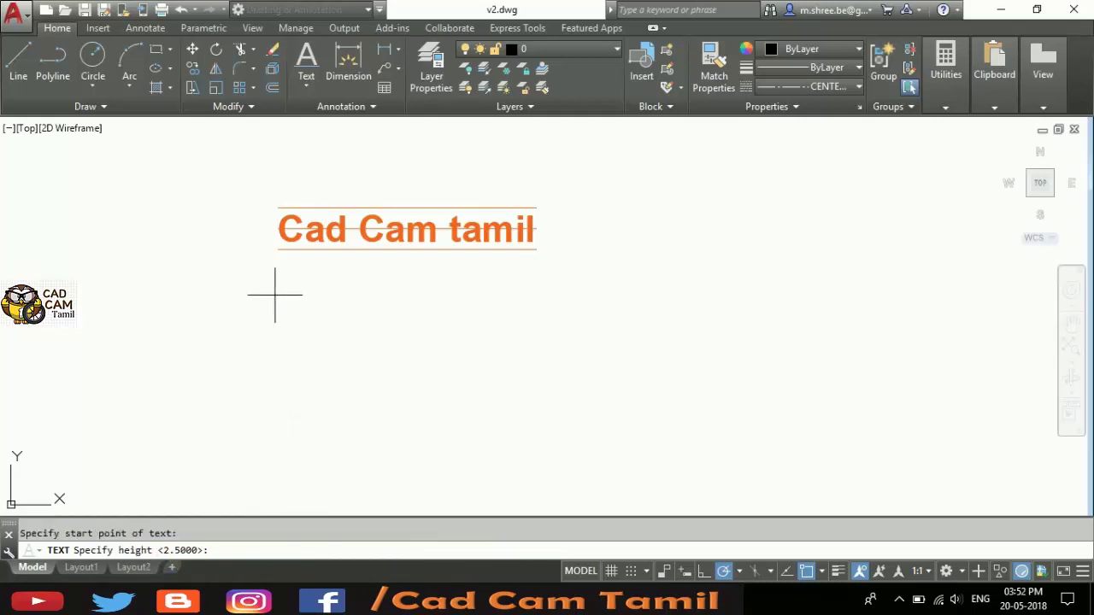
left_click(275, 380)
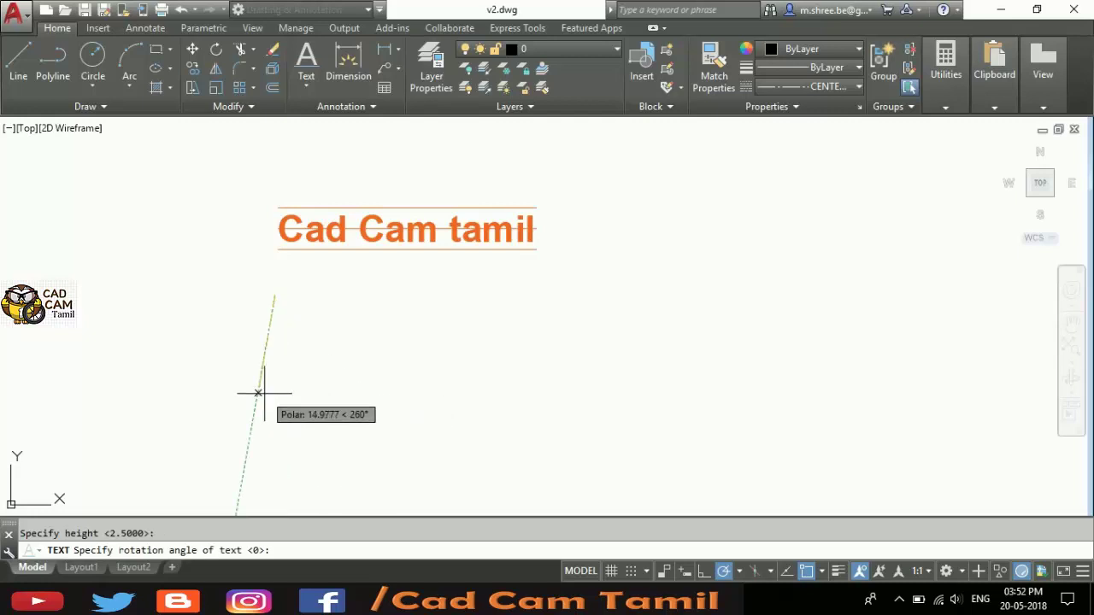
key("Return")
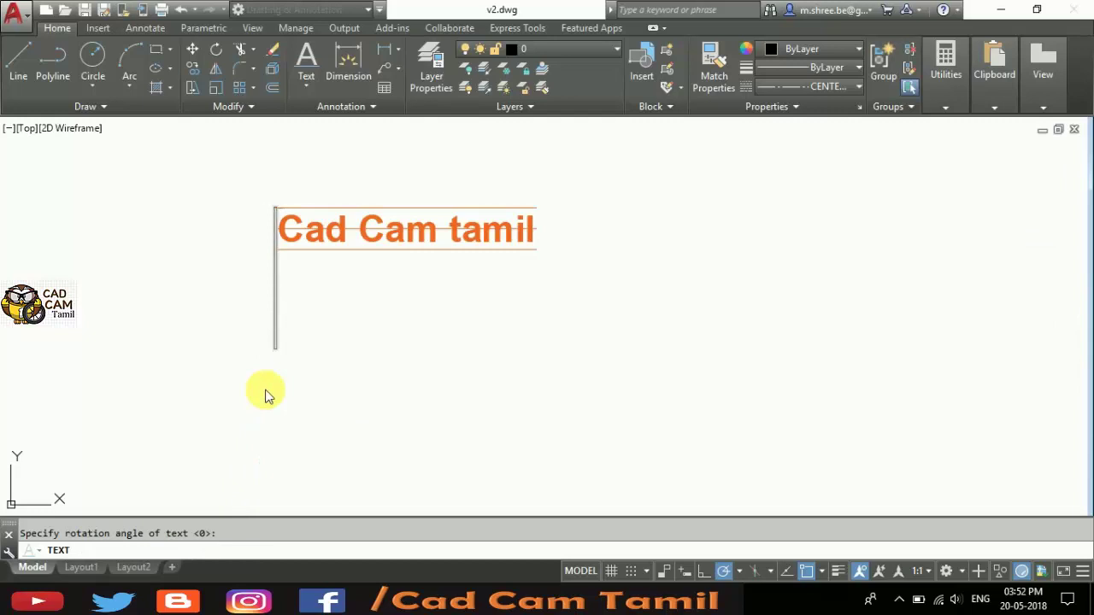
- Enter the single-line text 'Cad Cam Tamil' and end the command
type("Cad ")
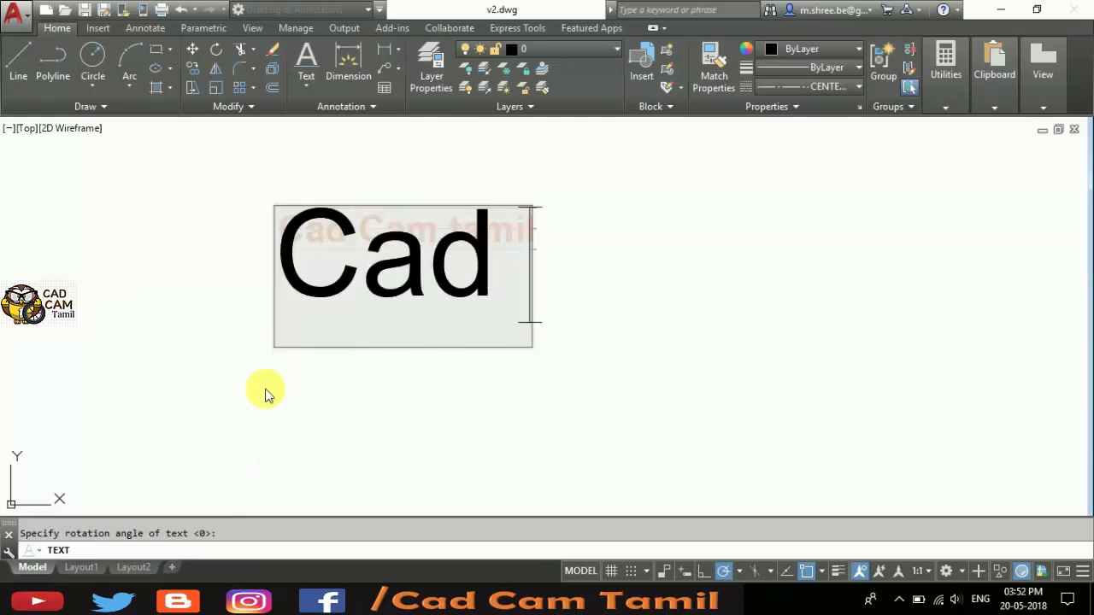
type("Cam ")
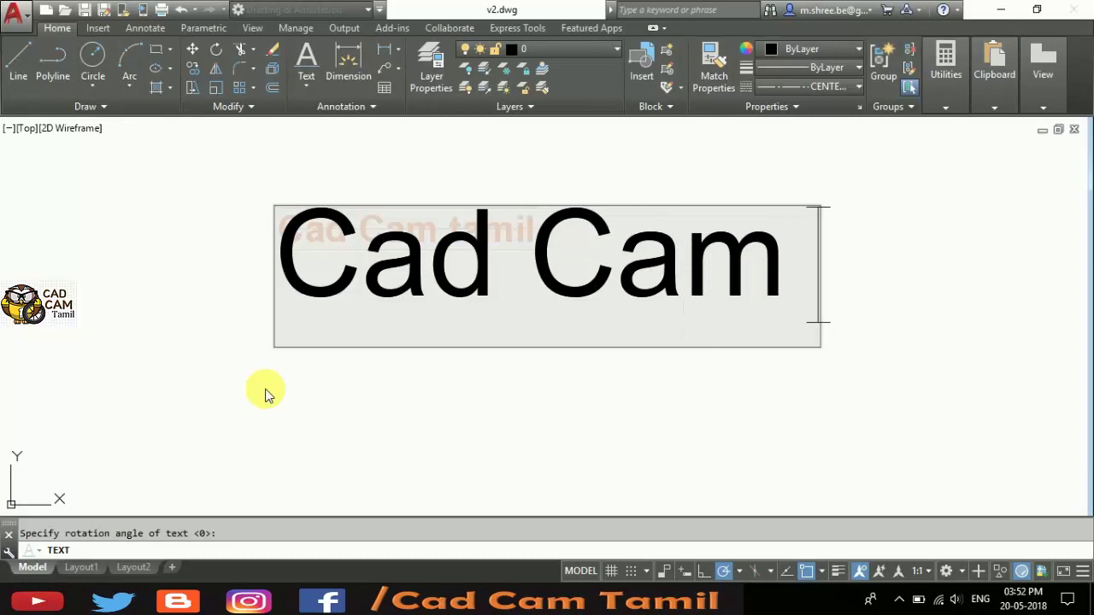
type("Tamil")
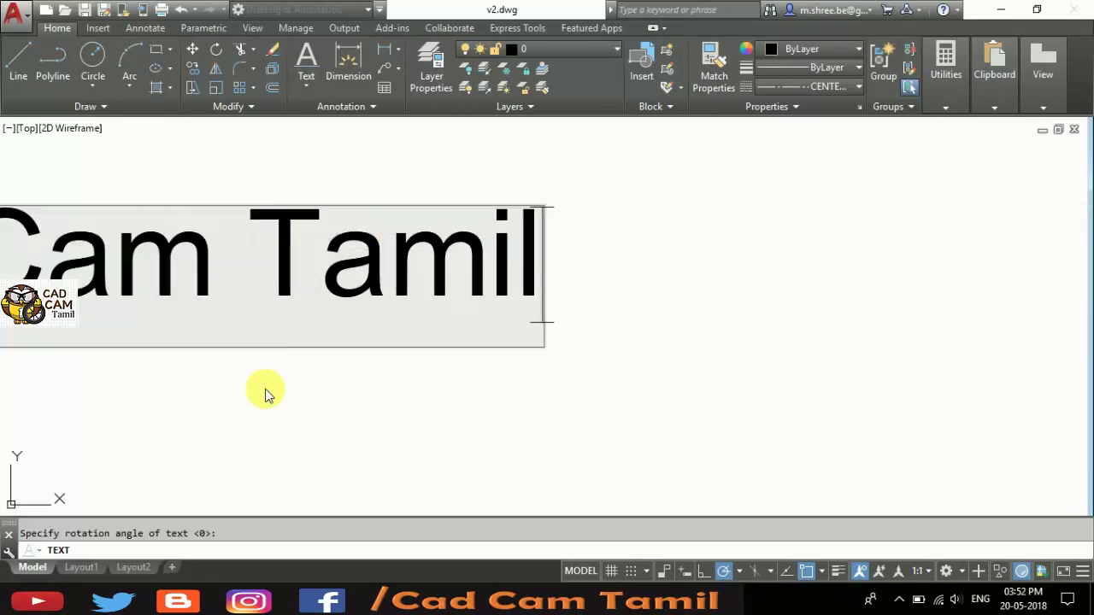
left_click(699, 282)
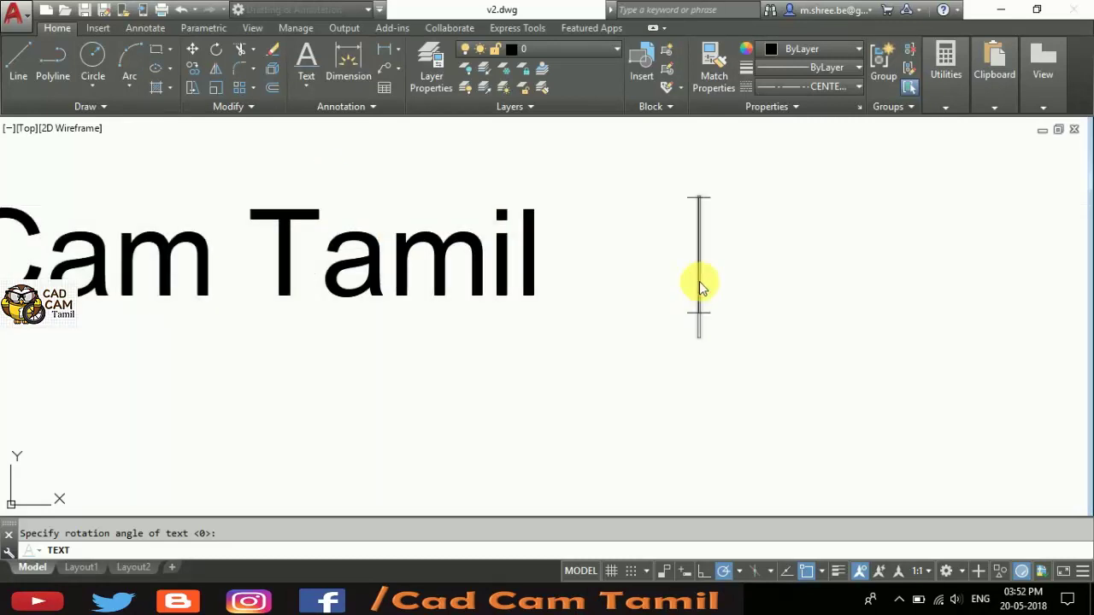
scroll(595, 270, "down", 4)
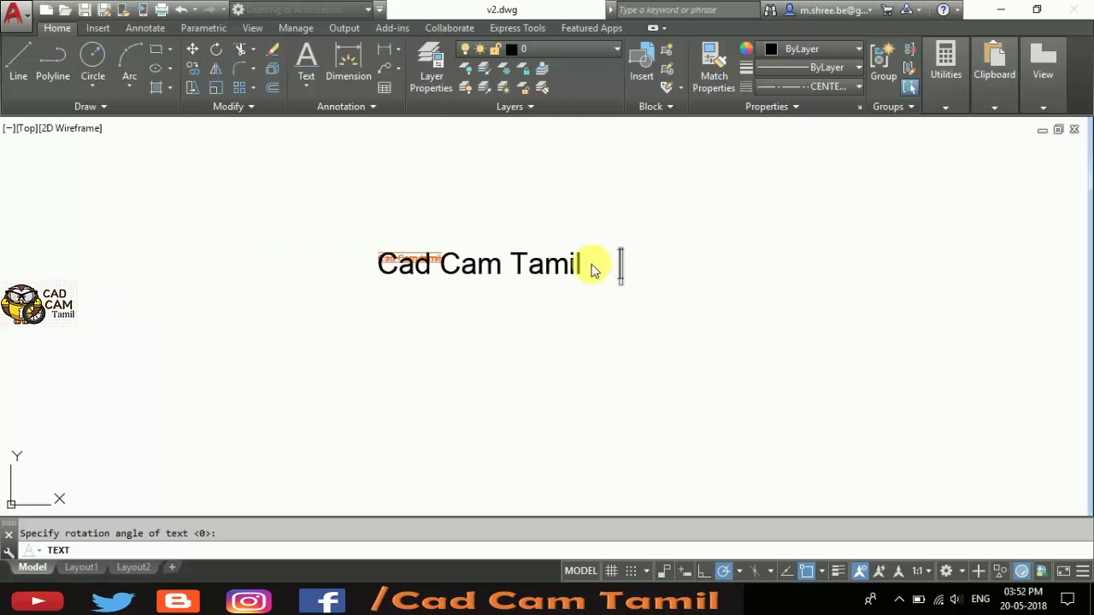
key("Escape")
scroll(436, 233, "up", 4)
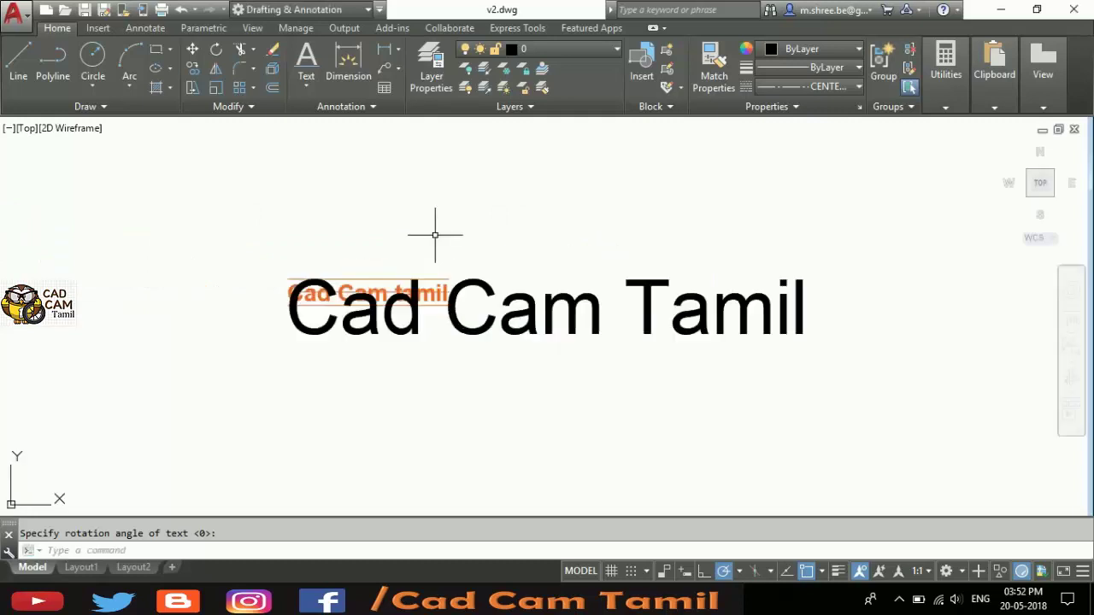
scroll(517, 321, "down", 3)
- Move 'Cad Cam Tamil' by its insertion grip to sit below the orange text
left_click(518, 282)
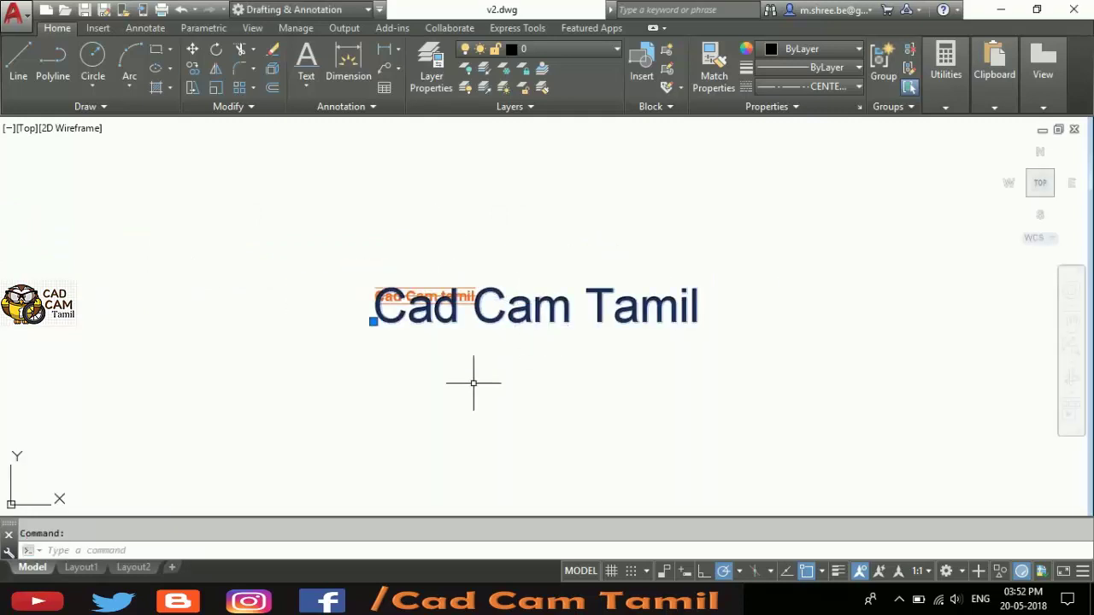
left_click(374, 320)
left_click(393, 378)
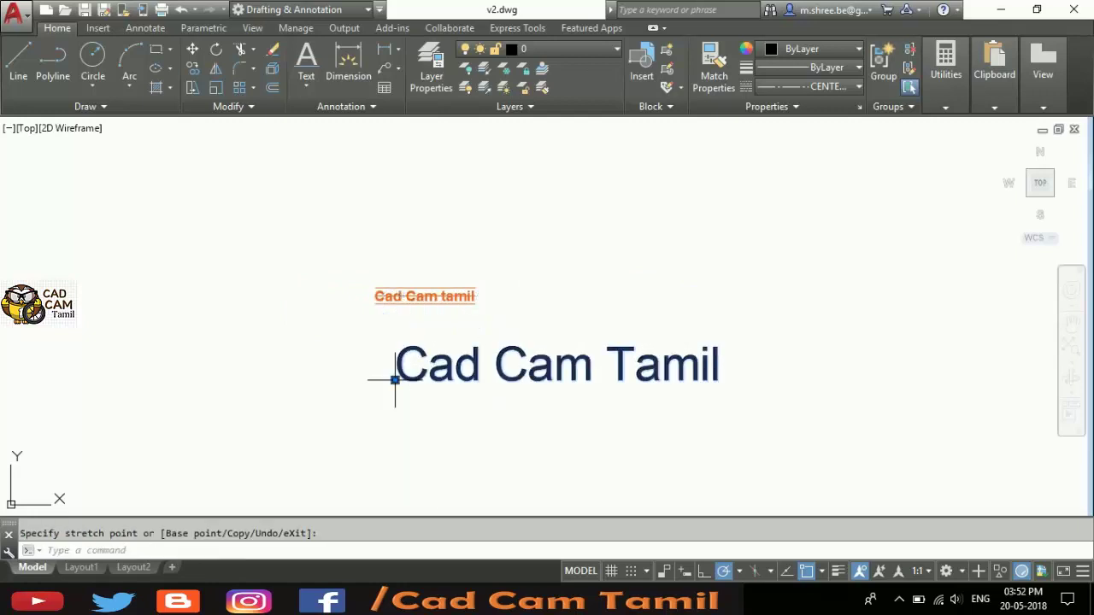
key("Escape")
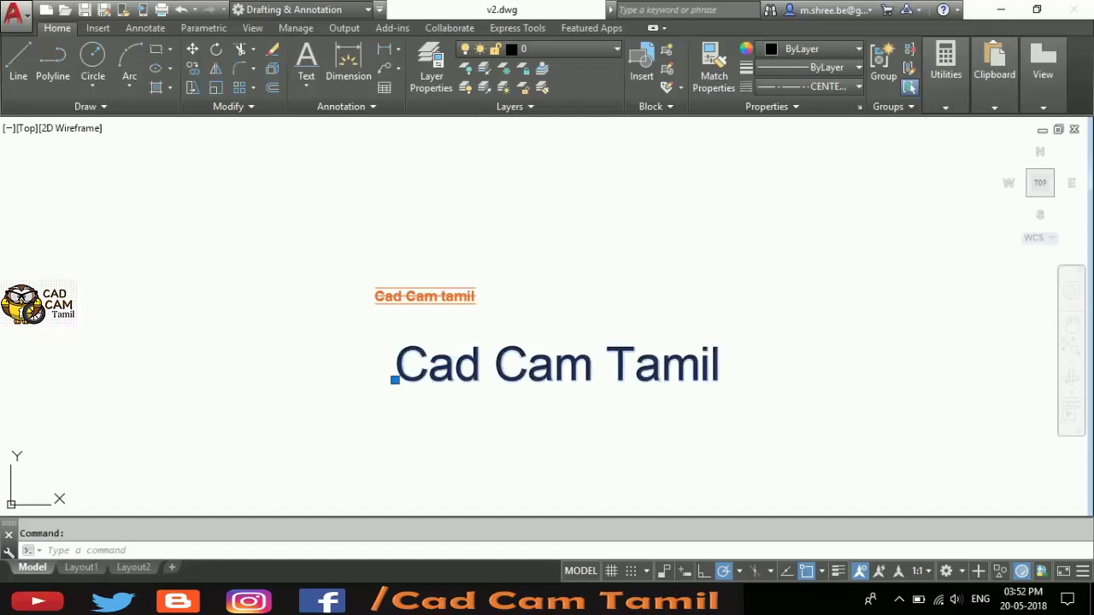
- Inspect both texts in the editor, then expand the Annotation panel showing the Standard style
double_click(439, 373)
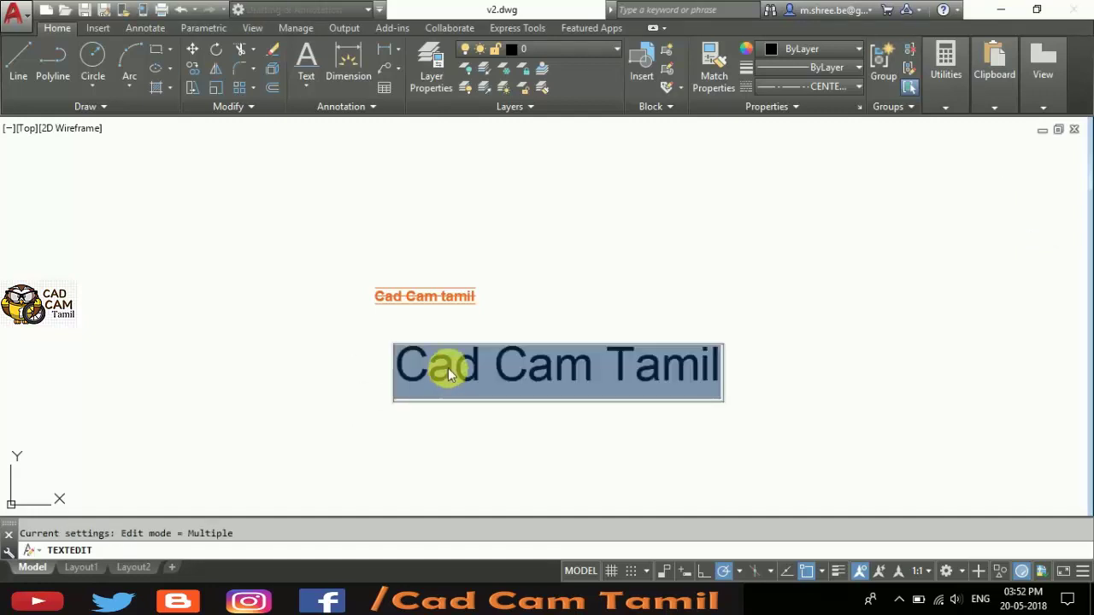
key("Return")
left_click(425, 296)
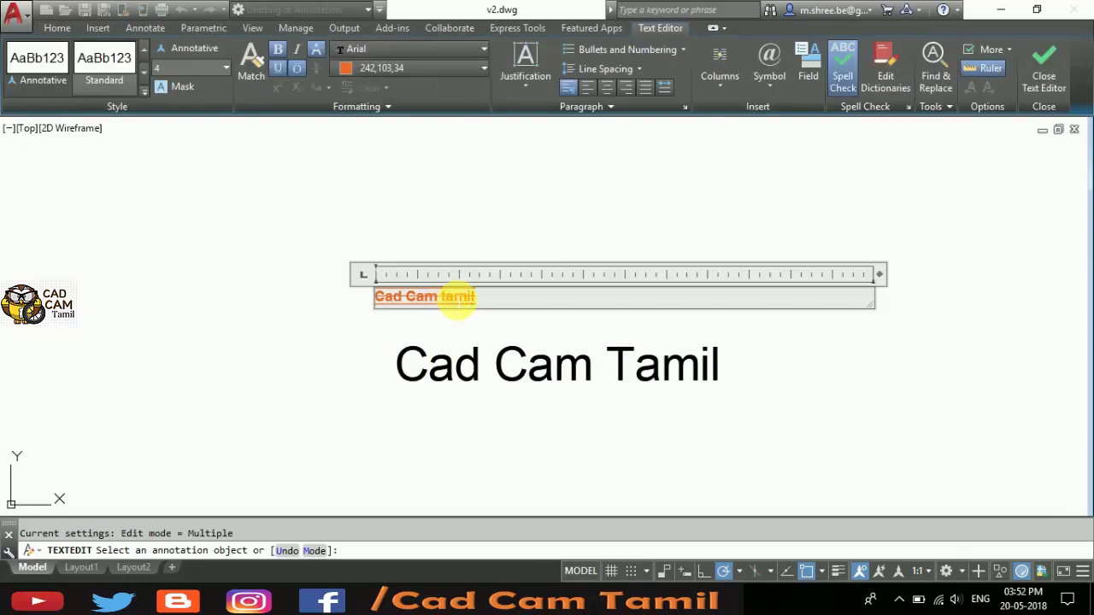
left_click_drag(481, 297, 322, 285)
left_click(322, 285)
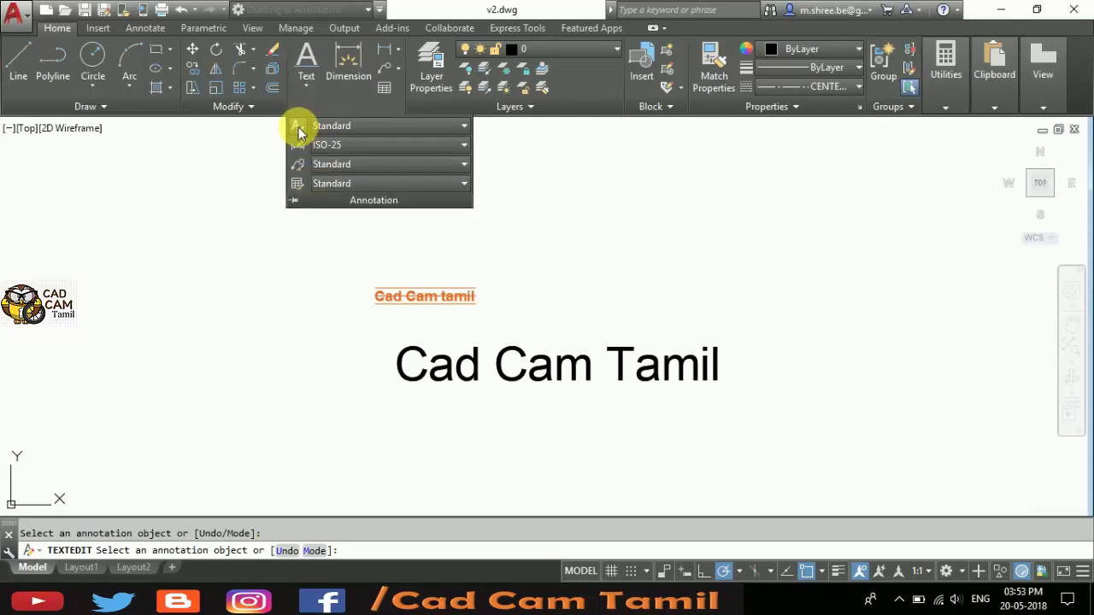
- Create a new text style named 'Cad Cam Tamil'
left_click(298, 127)
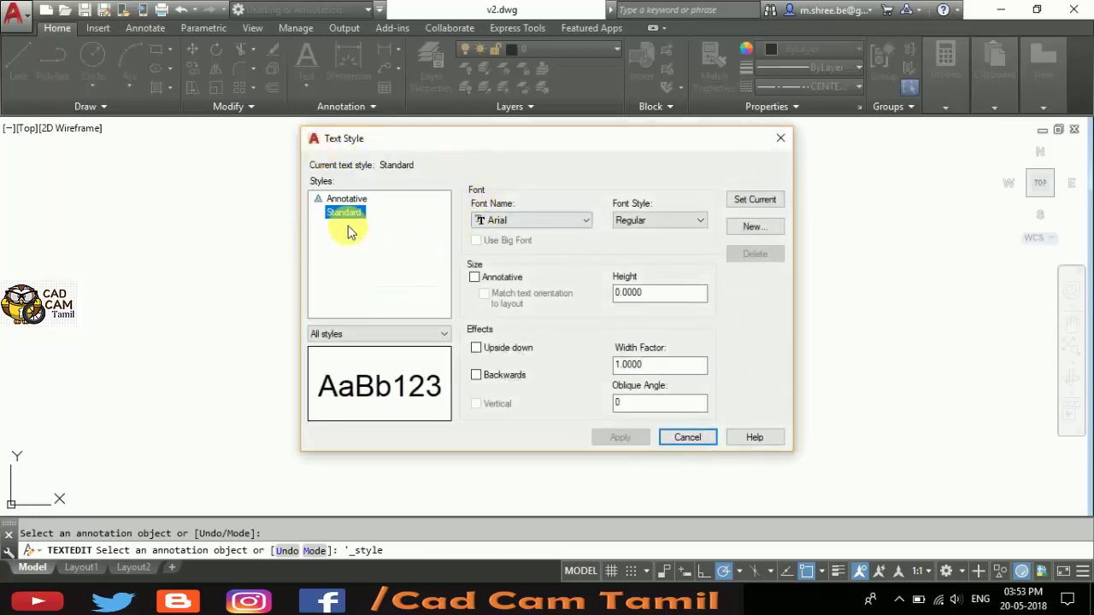
left_click(741, 227)
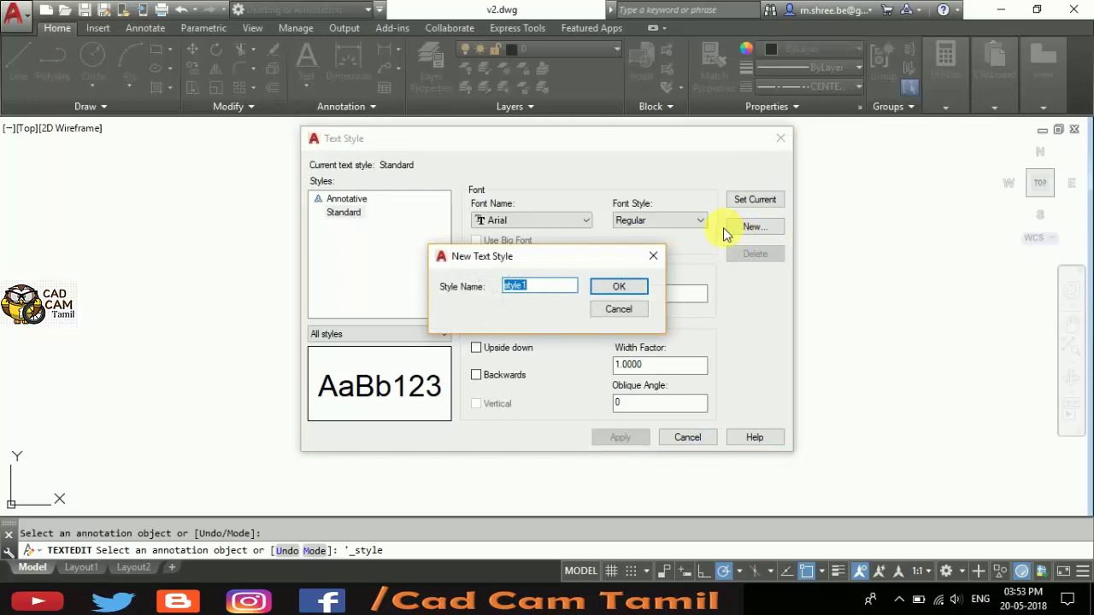
type("CD")
key("BackSpace")
type("Ad")
key("BackSpace")
type("d ")
type("Cam ")
type("Tamil")
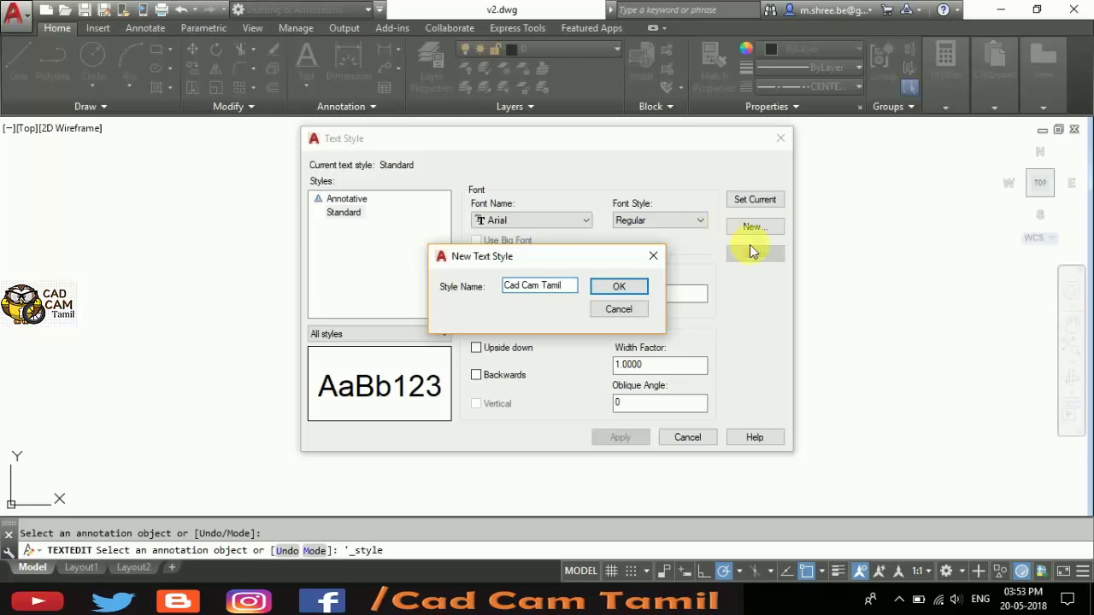
left_click(636, 286)
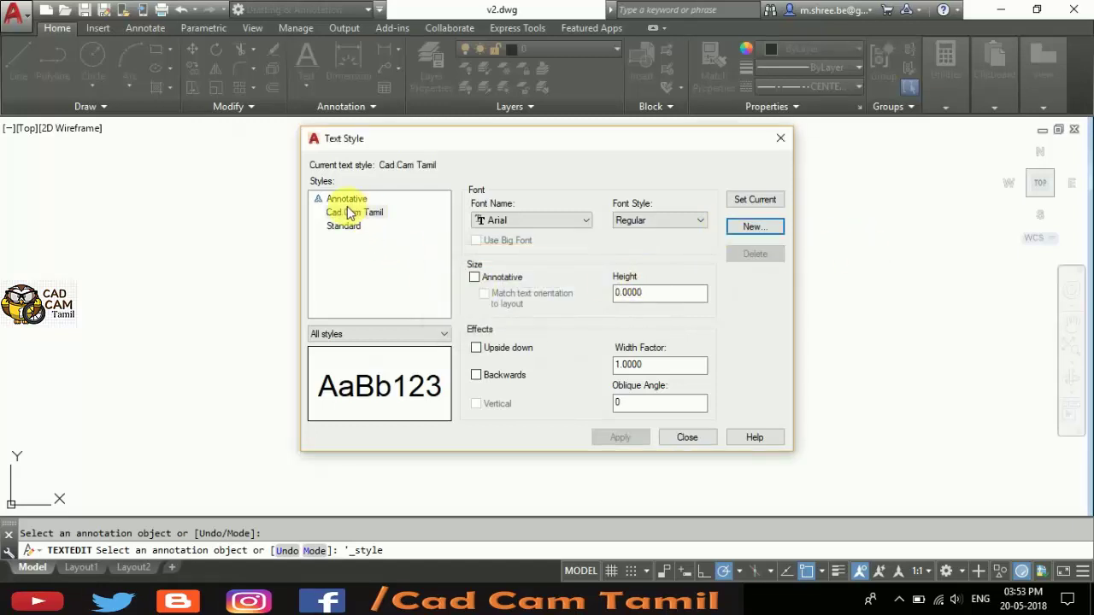
- Give the style Arial Baltic font in Italic, then apply and close
left_click(575, 221)
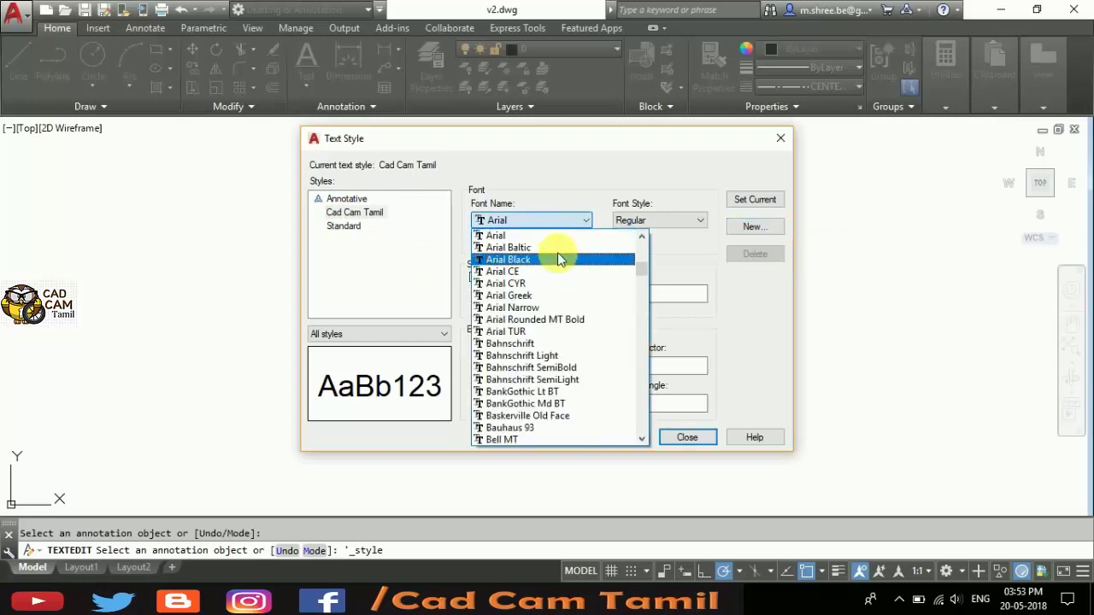
left_click(513, 247)
left_click(654, 221)
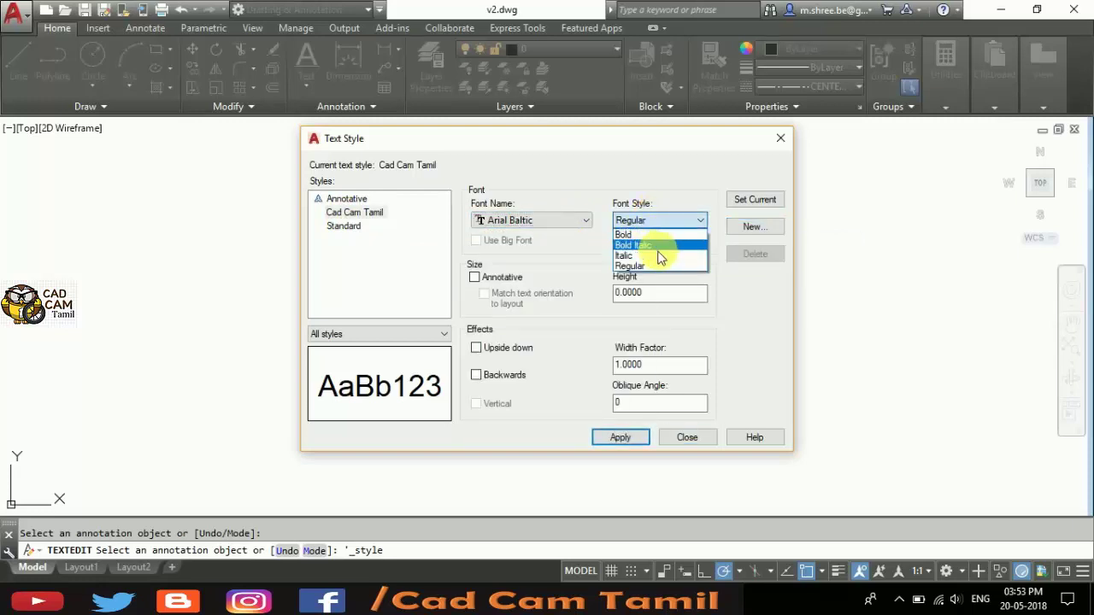
left_click(660, 256)
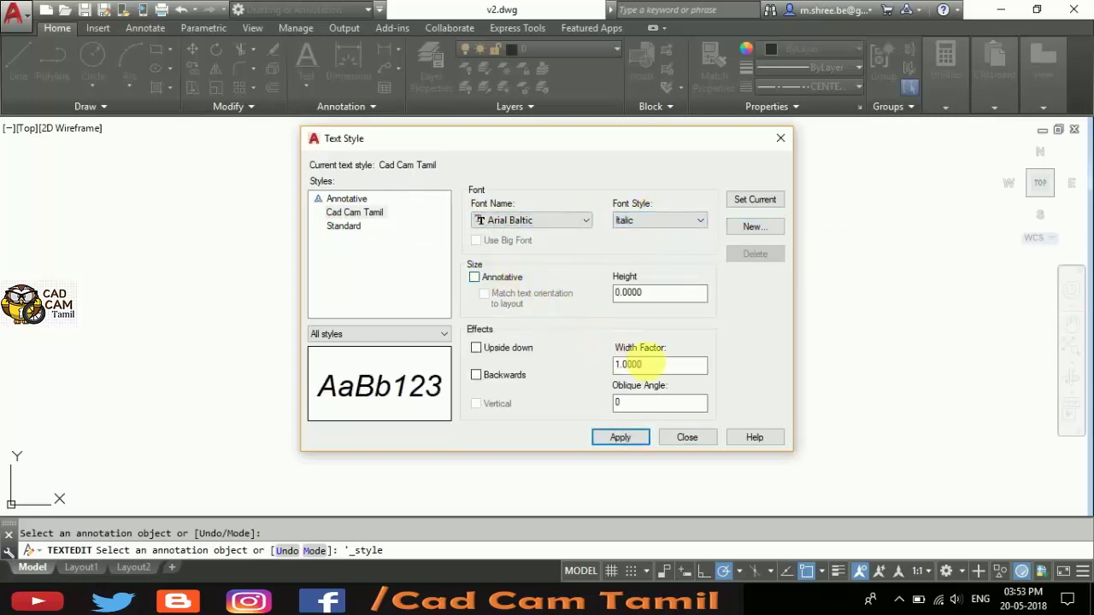
left_click_drag(641, 365, 579, 366)
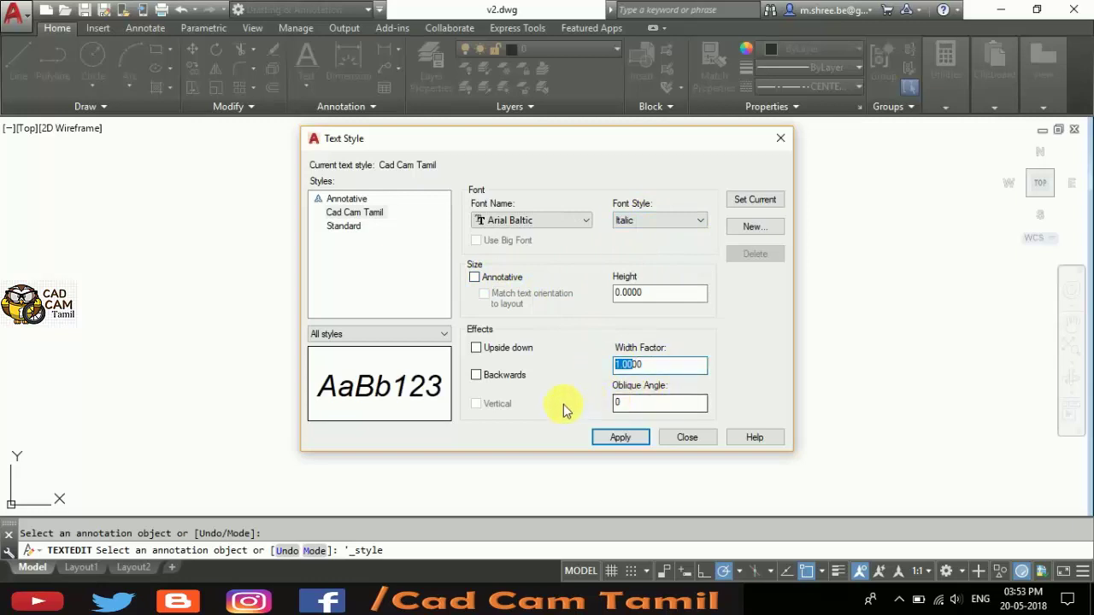
left_click(621, 438)
left_click(687, 438)
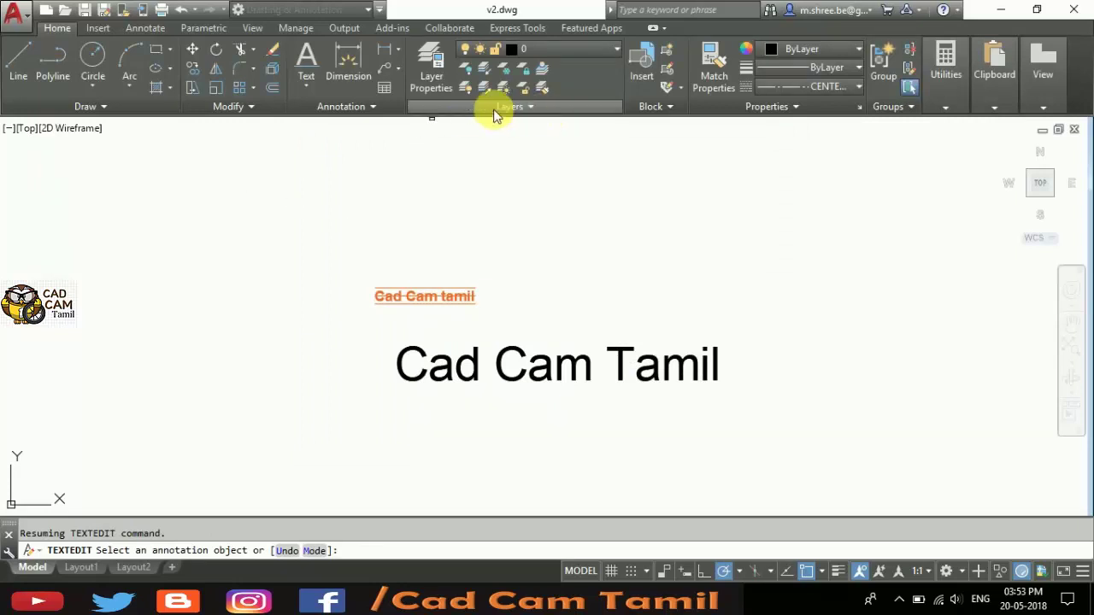
- Draw a text box above the orange text and type 'aaa' in the Cad Cam Tamil style
left_click(310, 55)
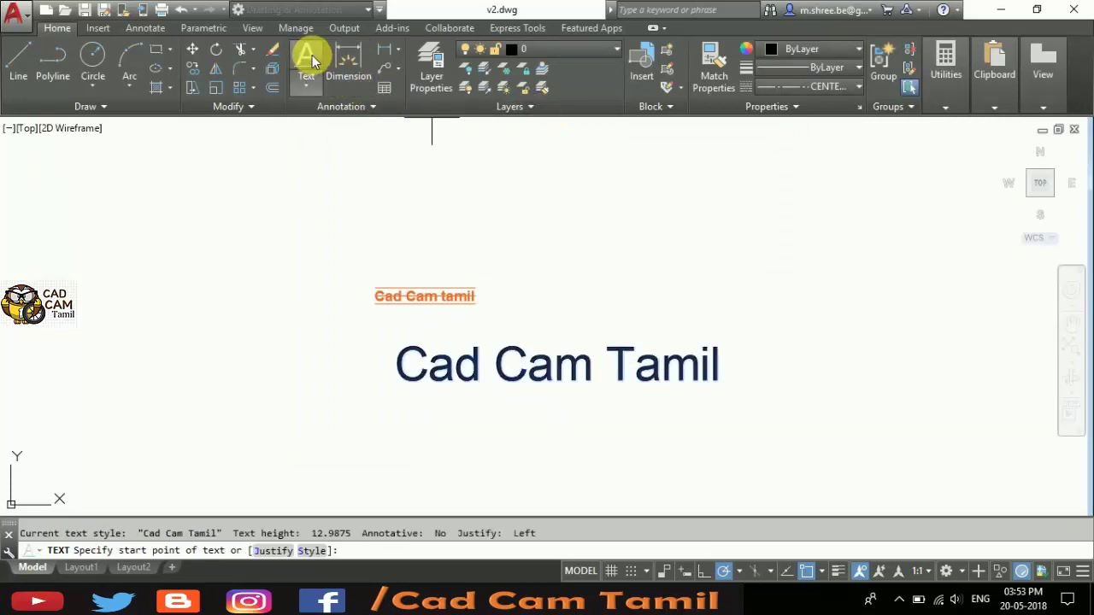
left_click(379, 183)
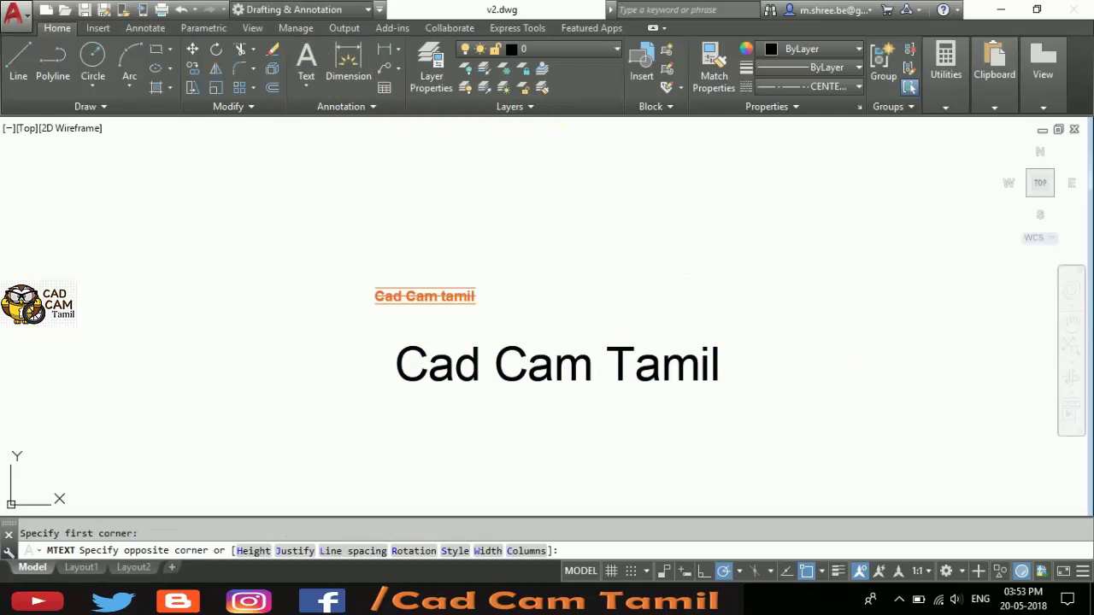
left_click(689, 242)
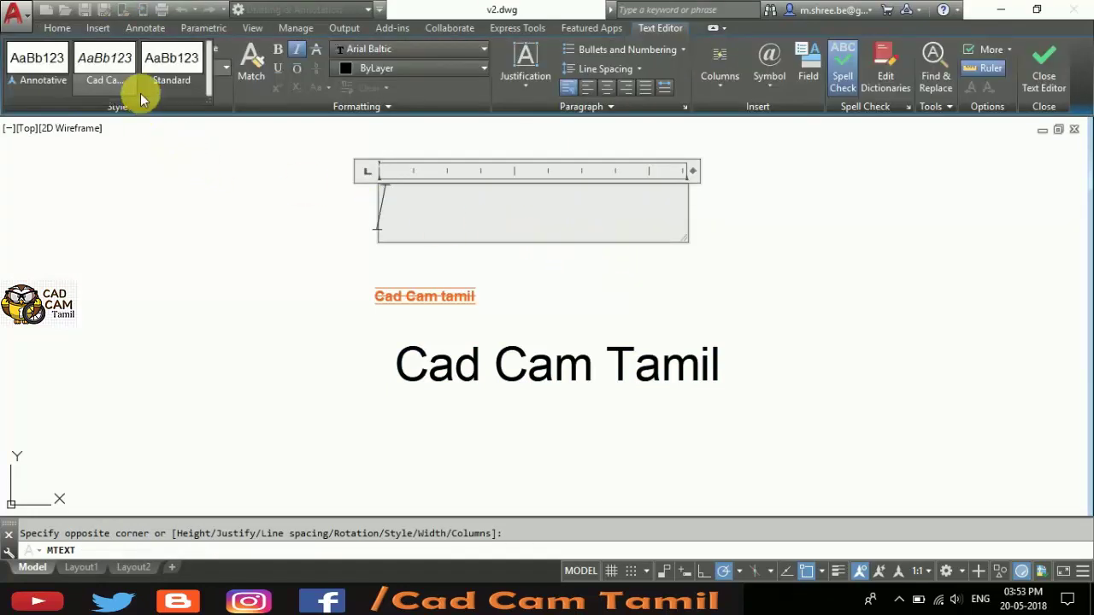
left_click(104, 61)
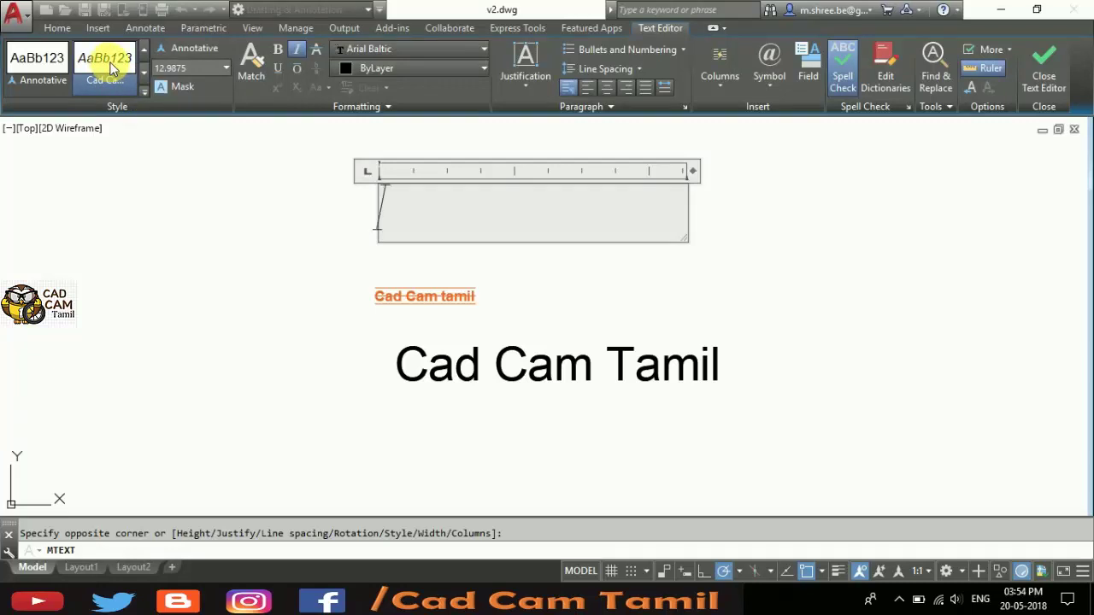
type("aaa")
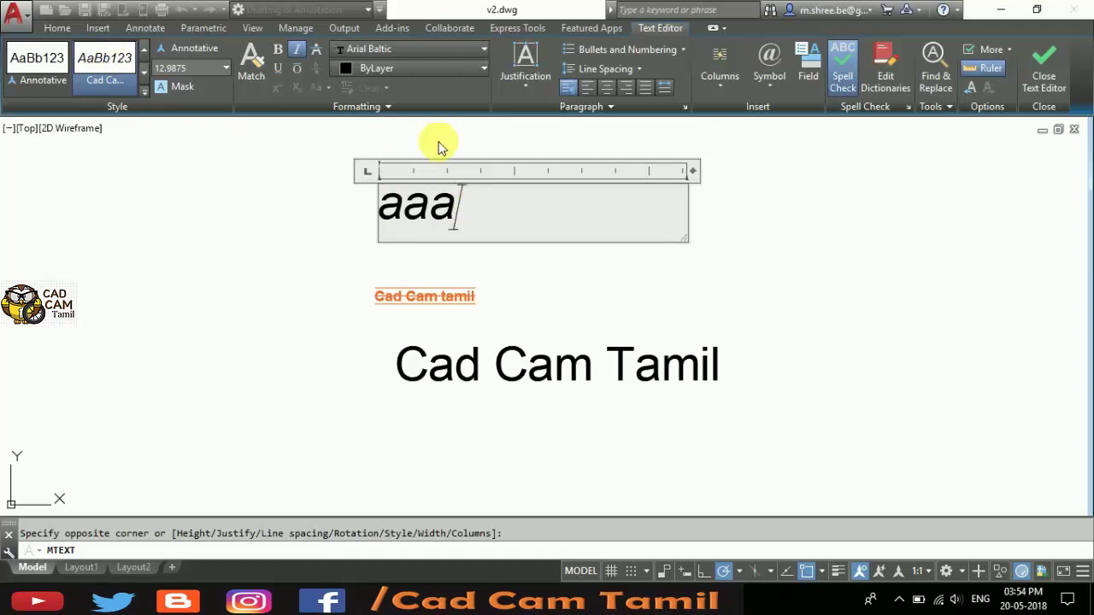
left_click(1044, 73)
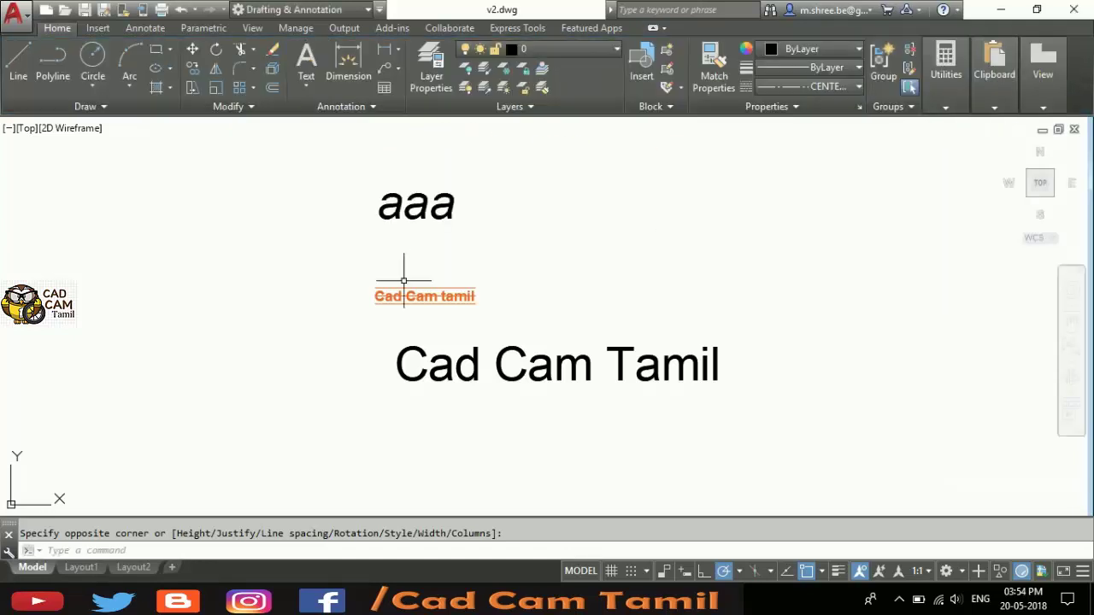
left_click(306, 86)
left_click(301, 149)
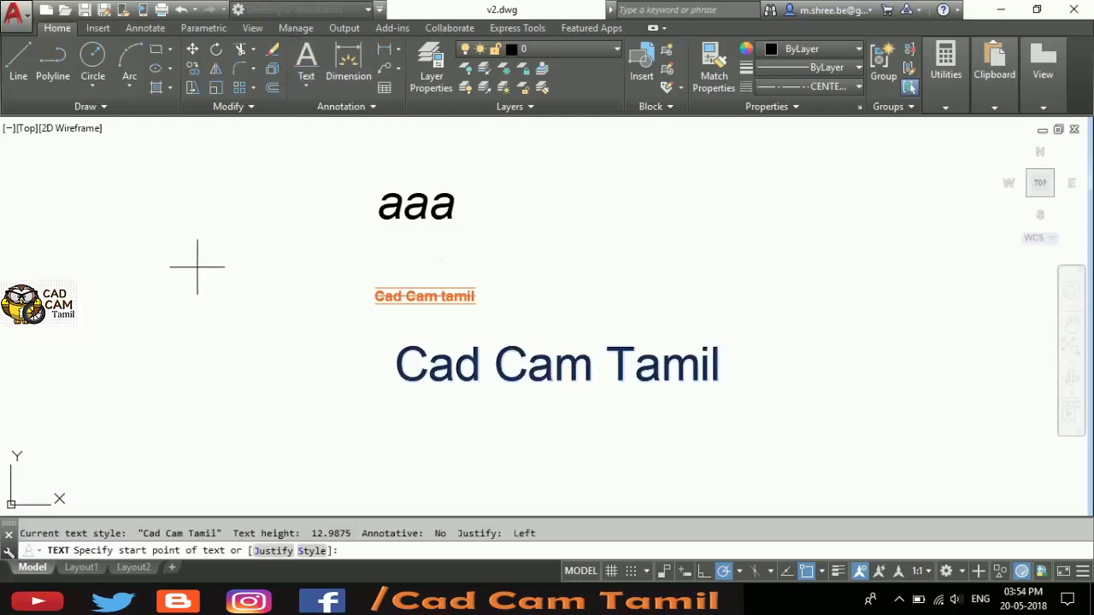
- Choose the Style option at the single-line text prompt
left_click(311, 551)
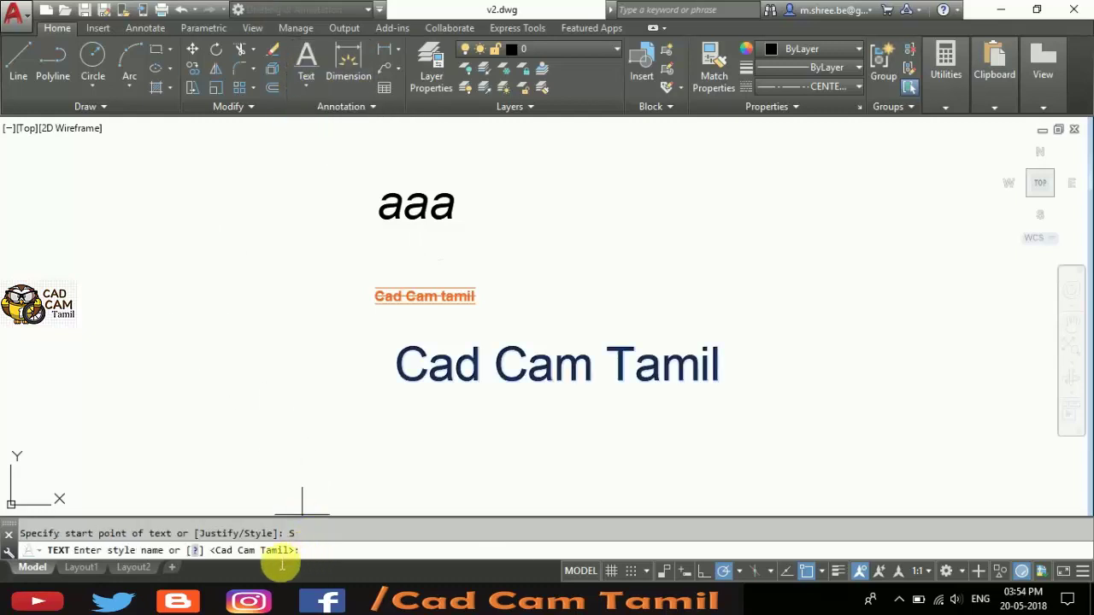